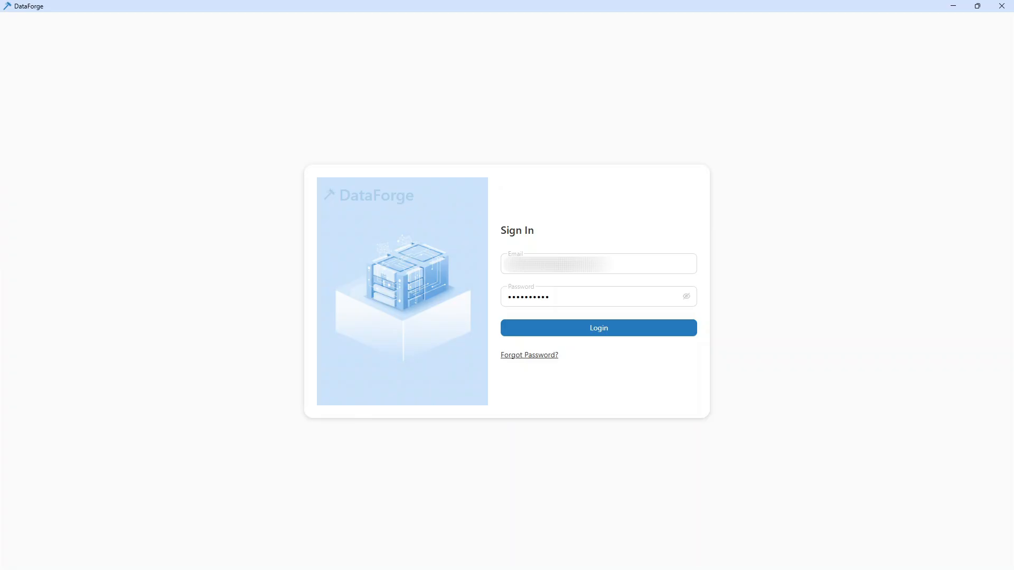
# - Sign in and review the measures in the Fashion retail project's RMD, including their types, formulas and connected sources
pyautogui.click(561, 333)
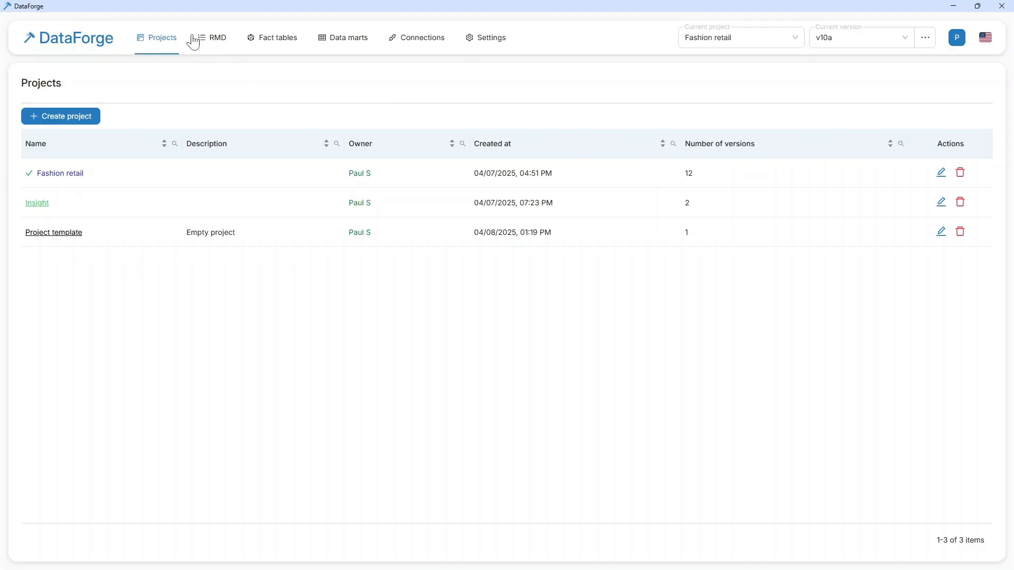
pyautogui.click(206, 40)
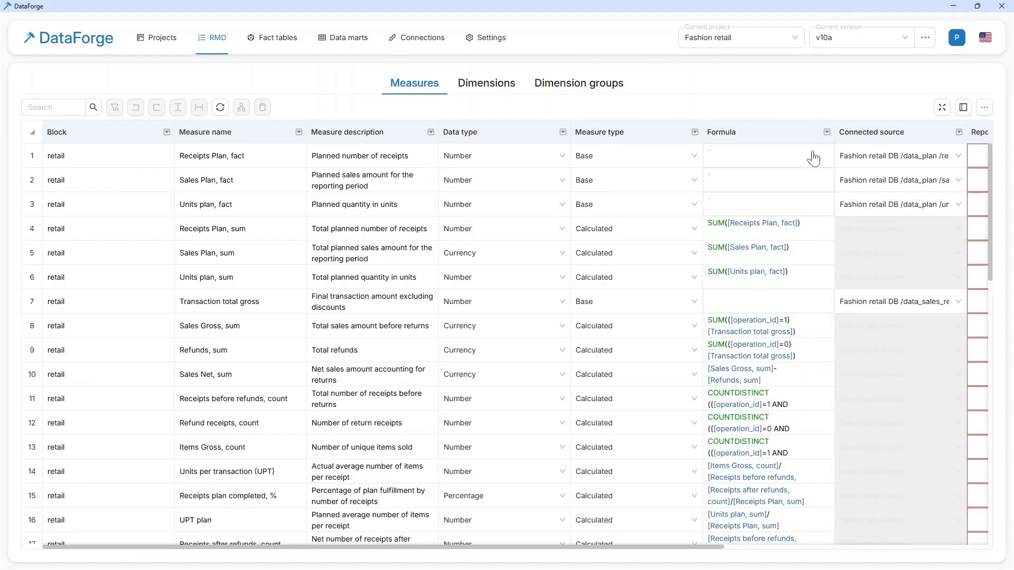
pyautogui.scroll(-3, 645, 274)
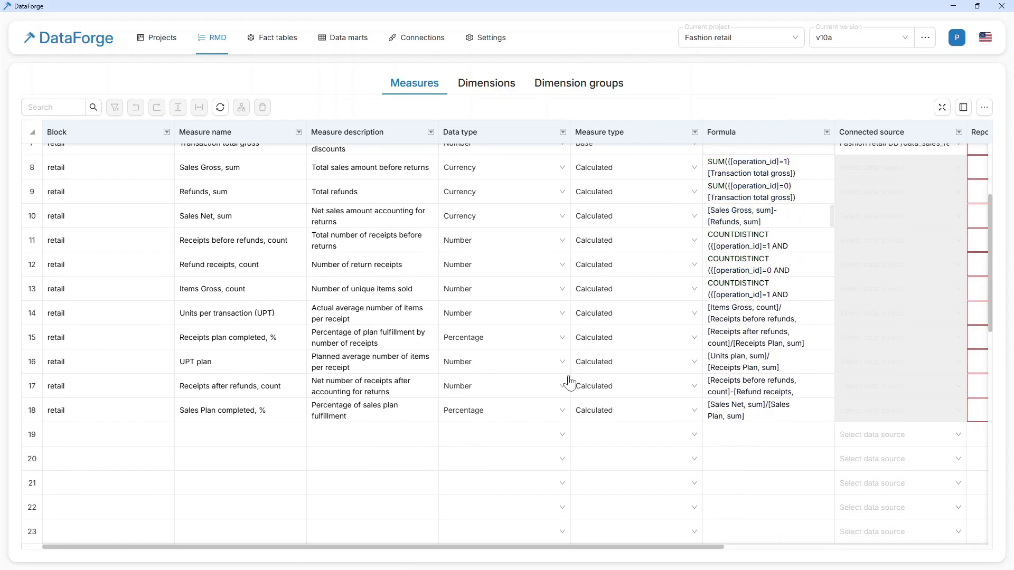
pyautogui.scroll(2, 568, 389)
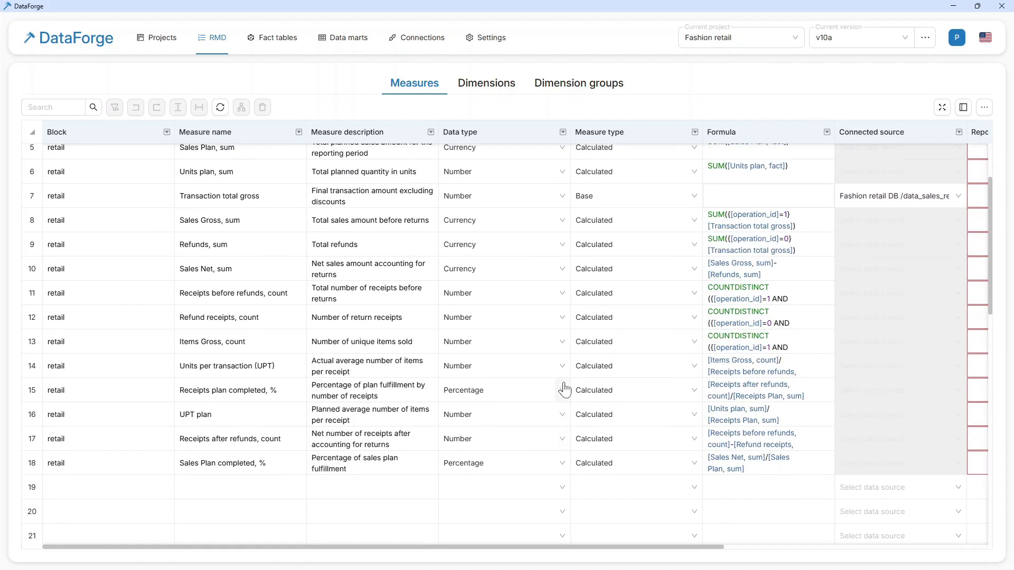
pyautogui.scroll(2, 564, 390)
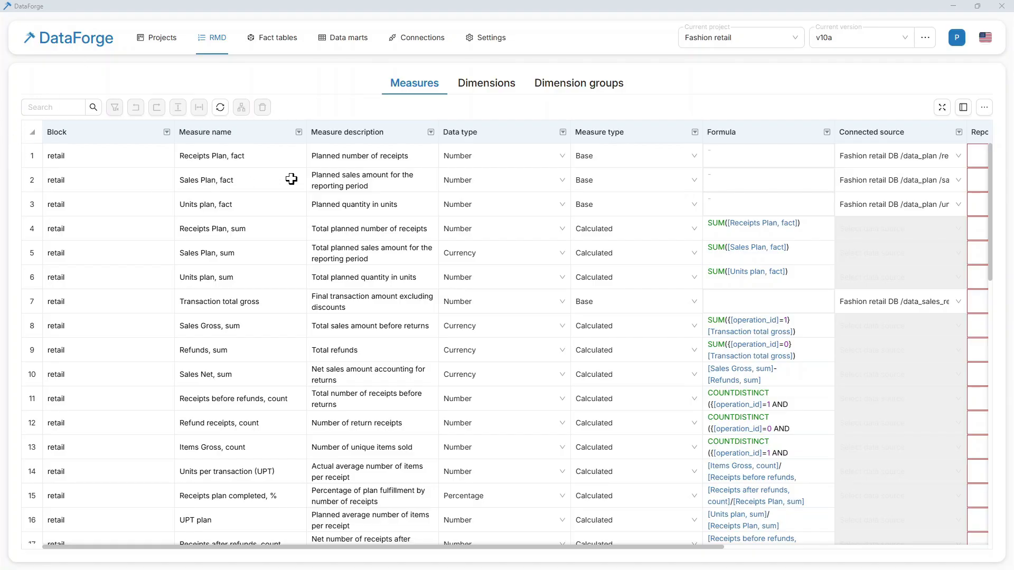
# - Review the RMD's dimensions list and its dimension groups with their primary keys and fact tables
pyautogui.click(493, 84)
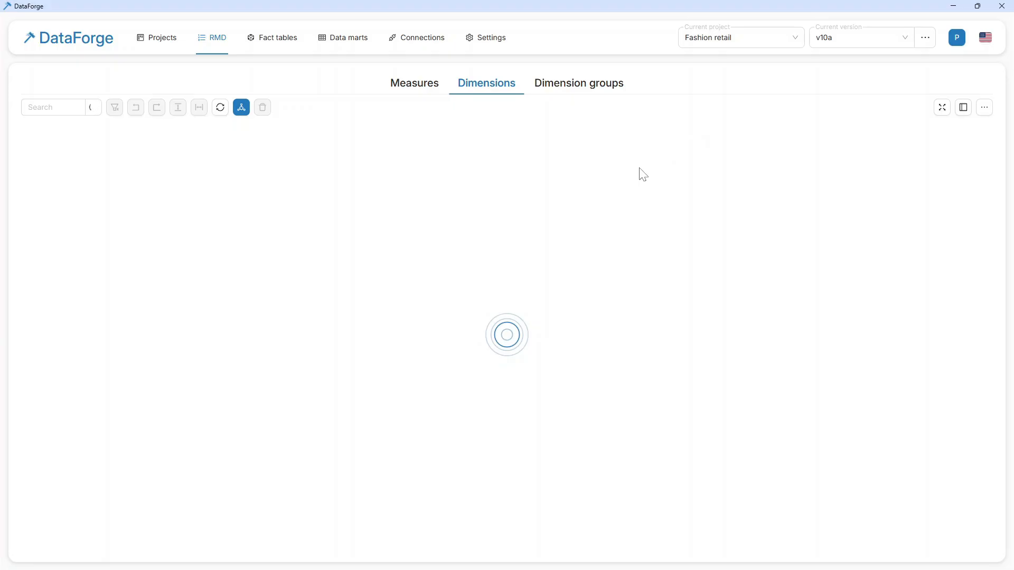
pyautogui.scroll(-4, 590, 214)
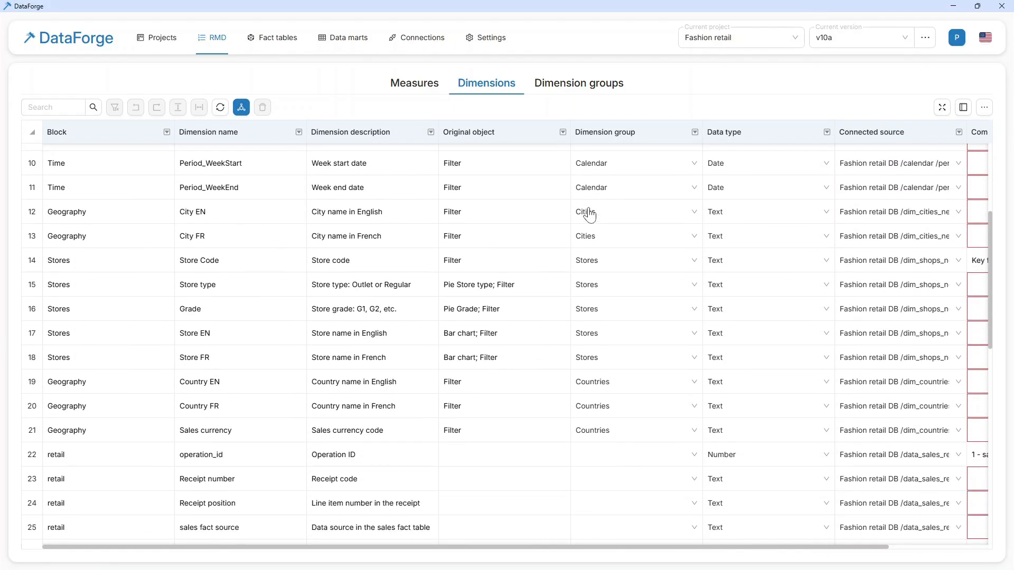
pyautogui.scroll(4, 590, 214)
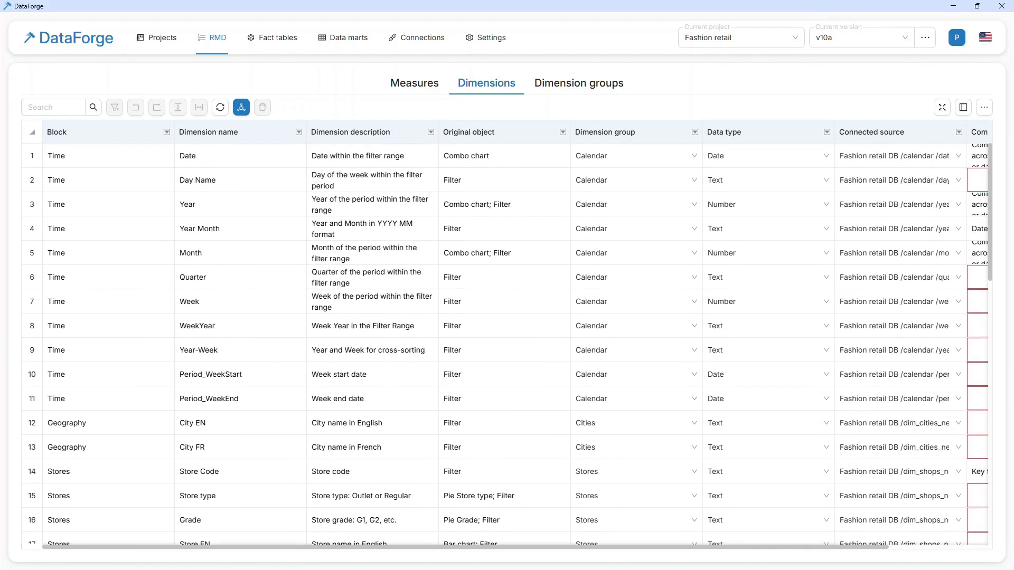
pyautogui.click(607, 88)
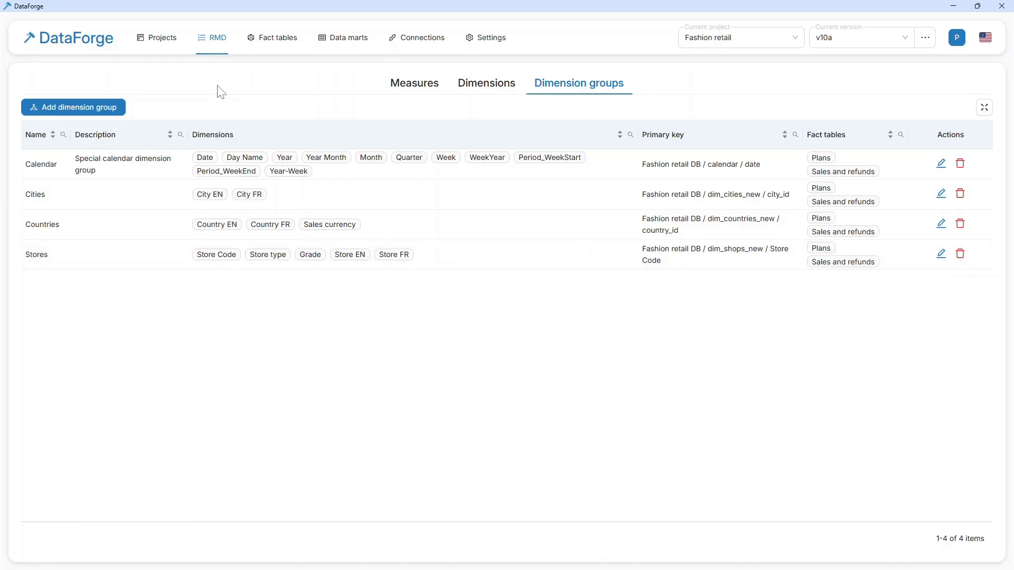
# - Examine the Sales and refunds fact table's configuration diagram and its architect mapping to the source tables
pyautogui.click(282, 41)
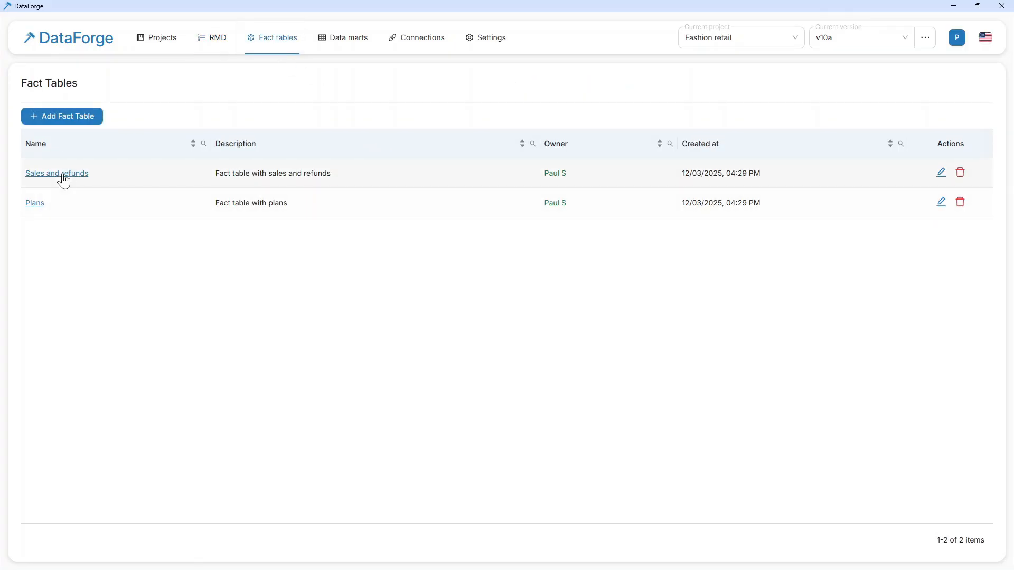
pyautogui.click(58, 174)
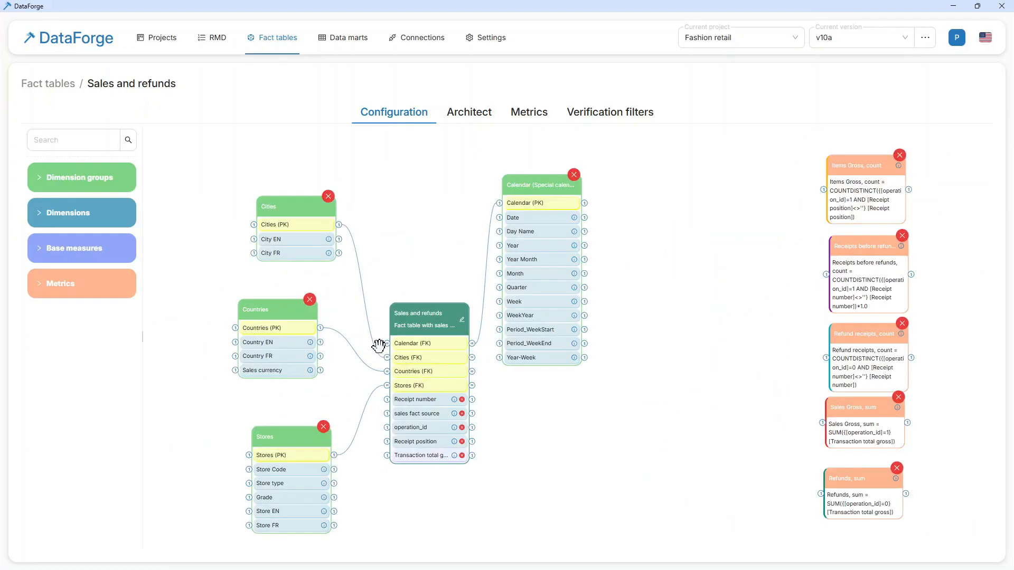
pyautogui.scroll(1, 379, 345)
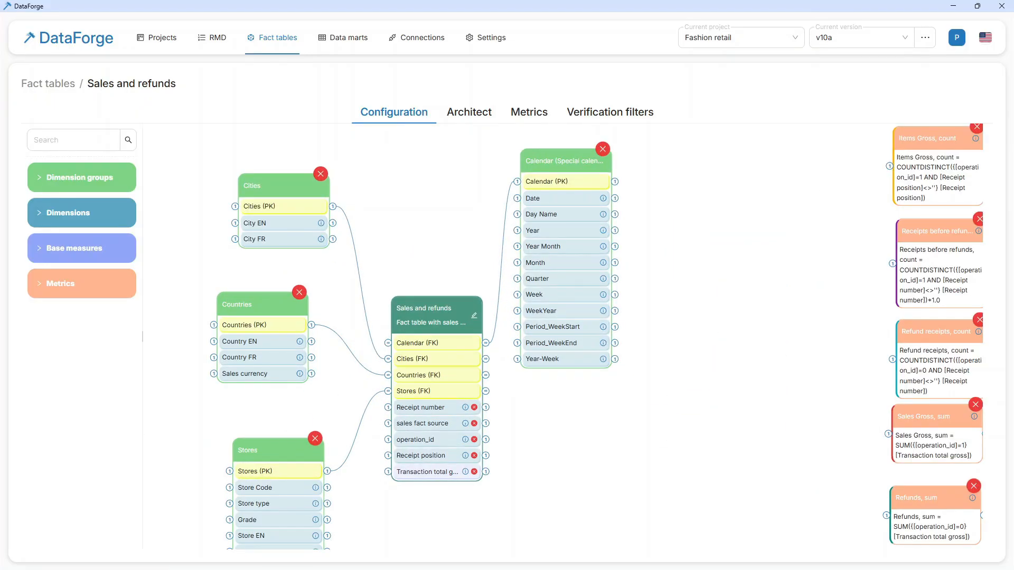
pyautogui.click(472, 115)
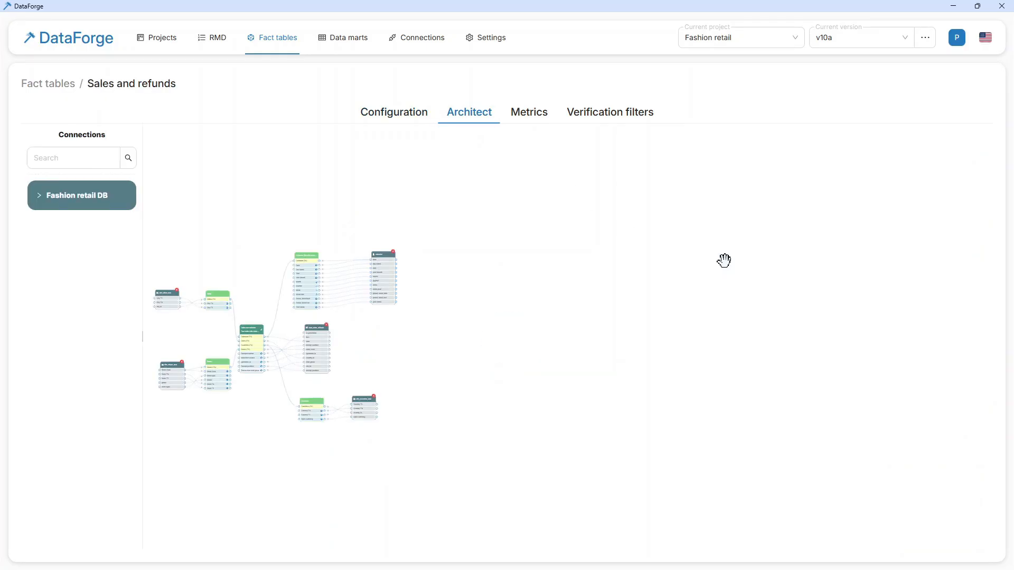
pyautogui.scroll(9, 317, 346)
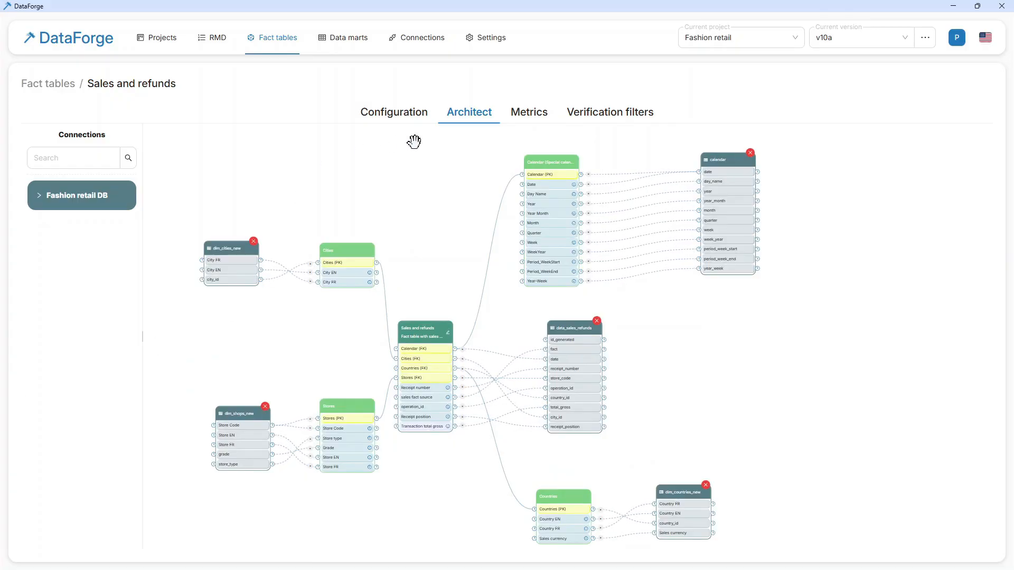
# - Open the DF Fashion retail sales only data mart and examine how its fields connect to the Sales and refunds fact table
pyautogui.click(348, 38)
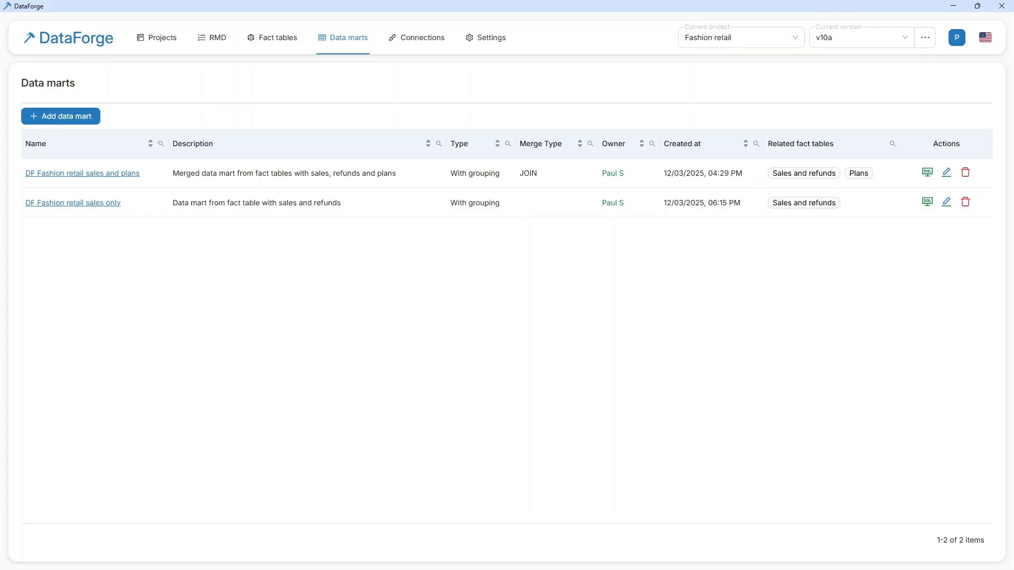
pyautogui.click(88, 204)
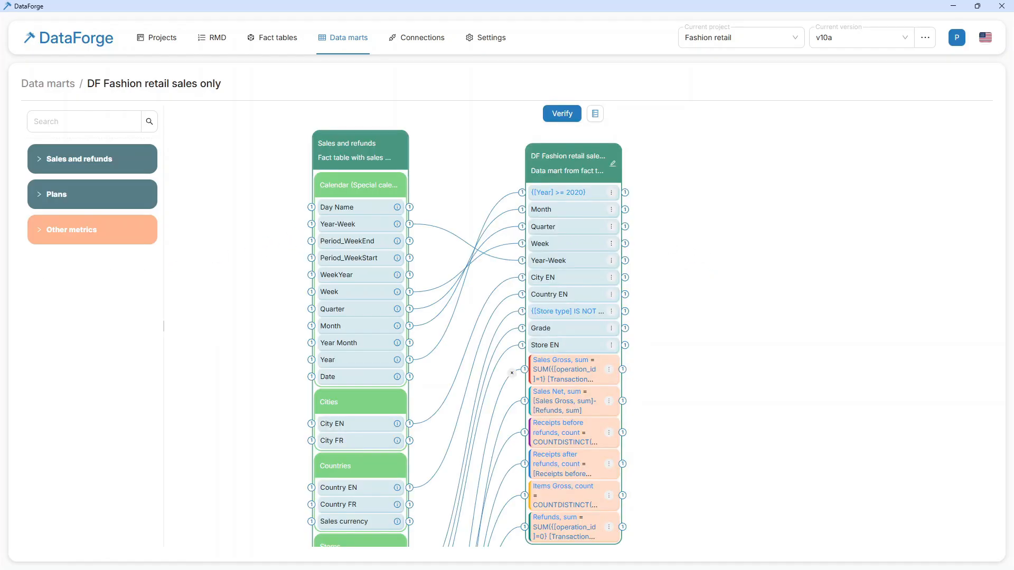
pyautogui.scroll(-5, 486, 237)
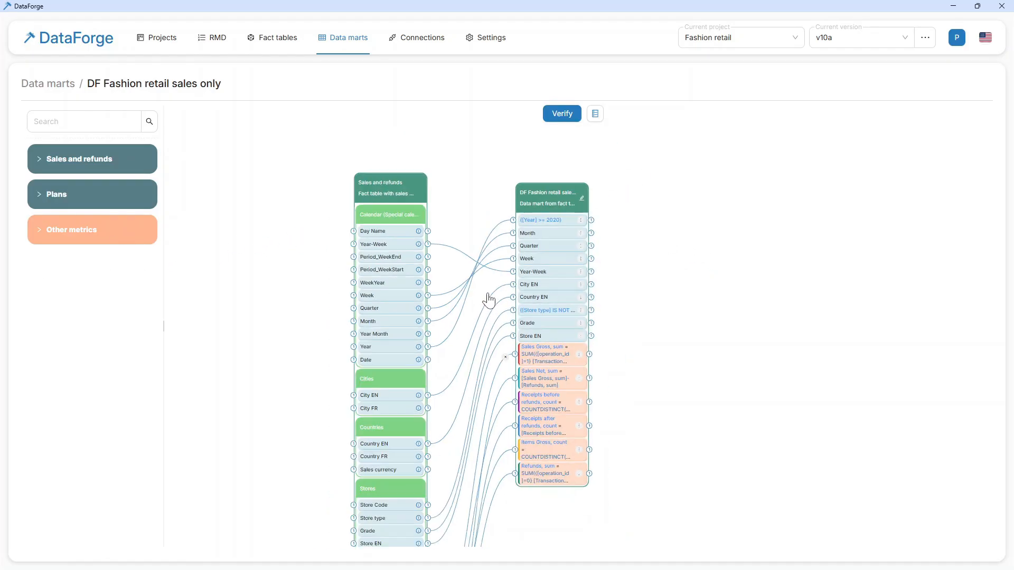
pyautogui.scroll(3, 432, 538)
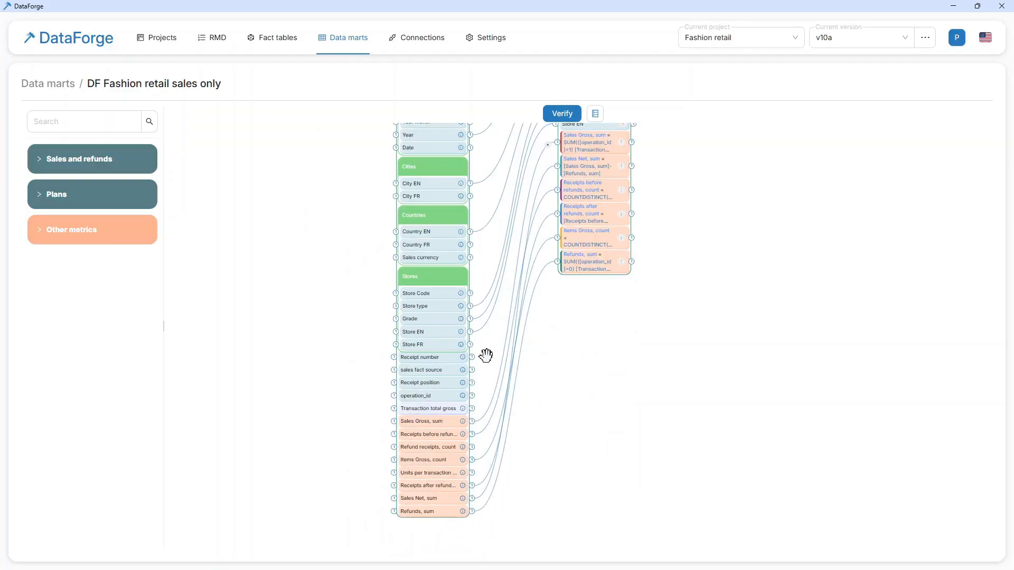
pyautogui.scroll(-3, 484, 355)
pyautogui.scroll(5, 517, 185)
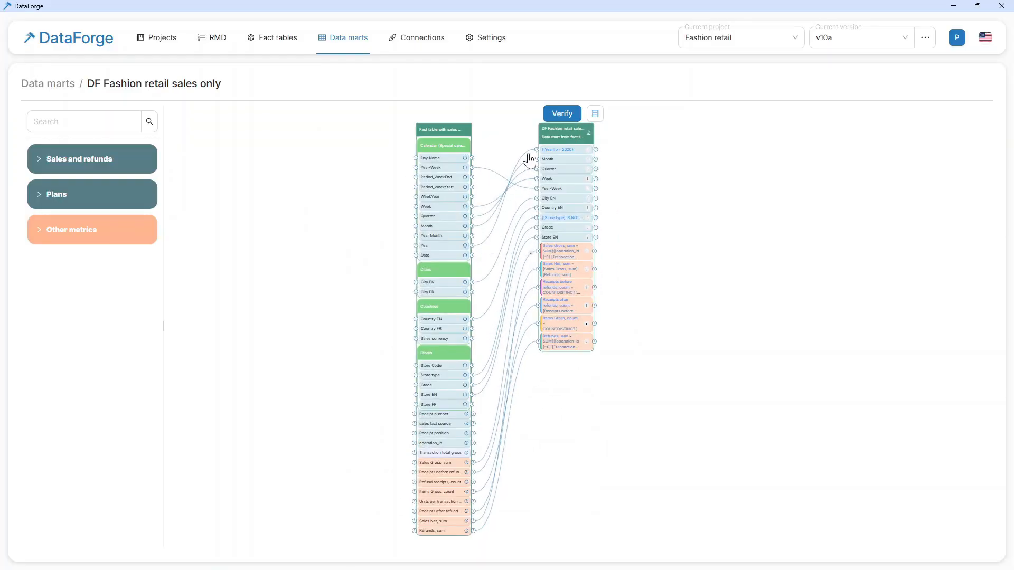
pyautogui.scroll(-1, 528, 148)
pyautogui.scroll(1, 522, 129)
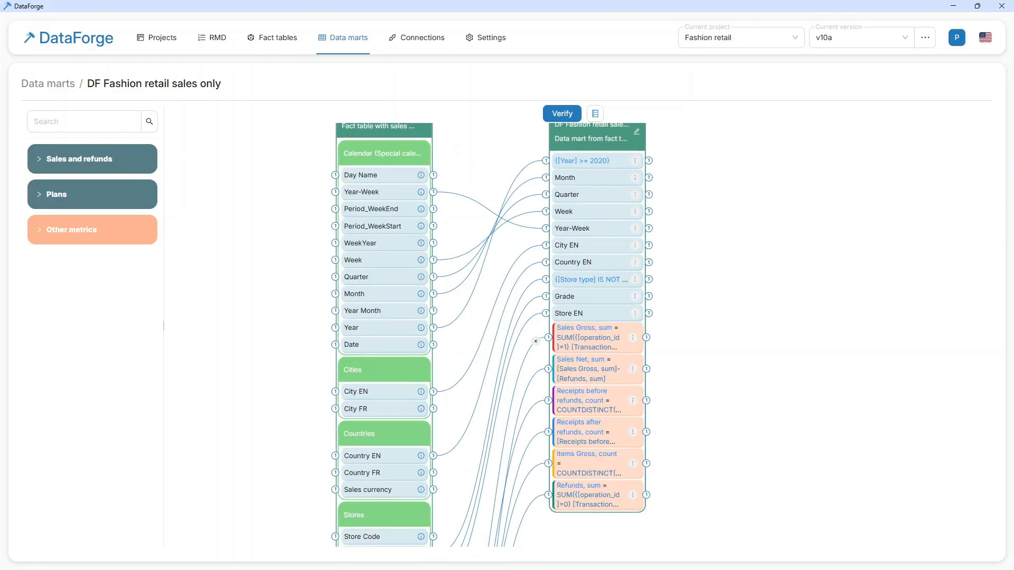
# - Inspect the data mart's Year filter configuration and its general settings, closing both without changes
pyautogui.click(635, 162)
pyautogui.click(661, 201)
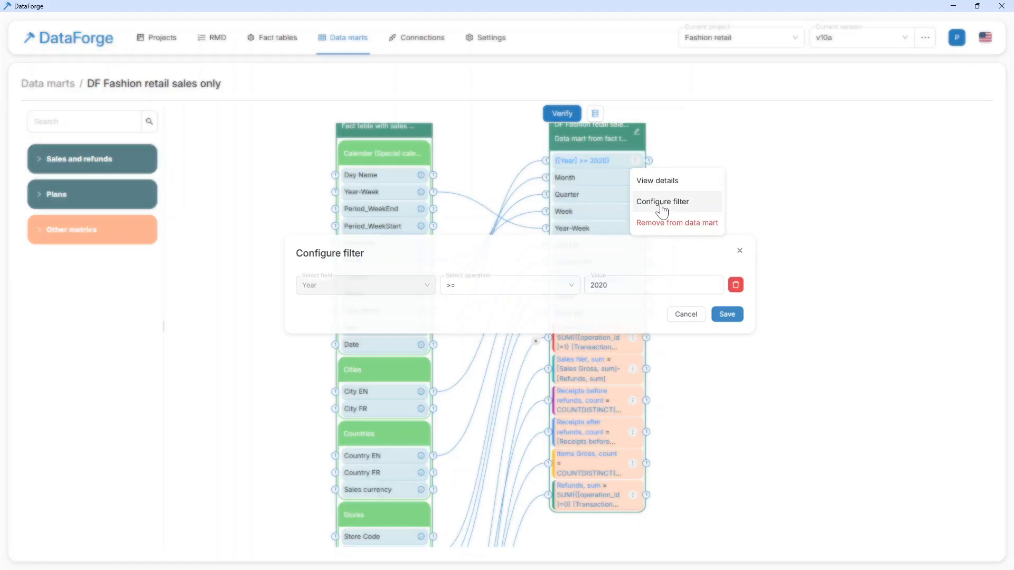
pyautogui.click(747, 255)
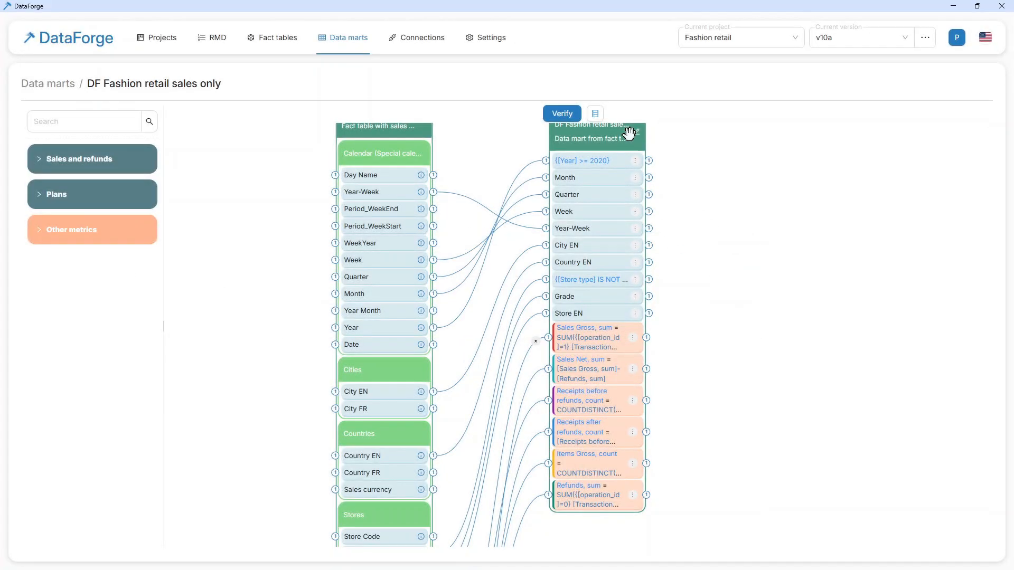
pyautogui.click(636, 133)
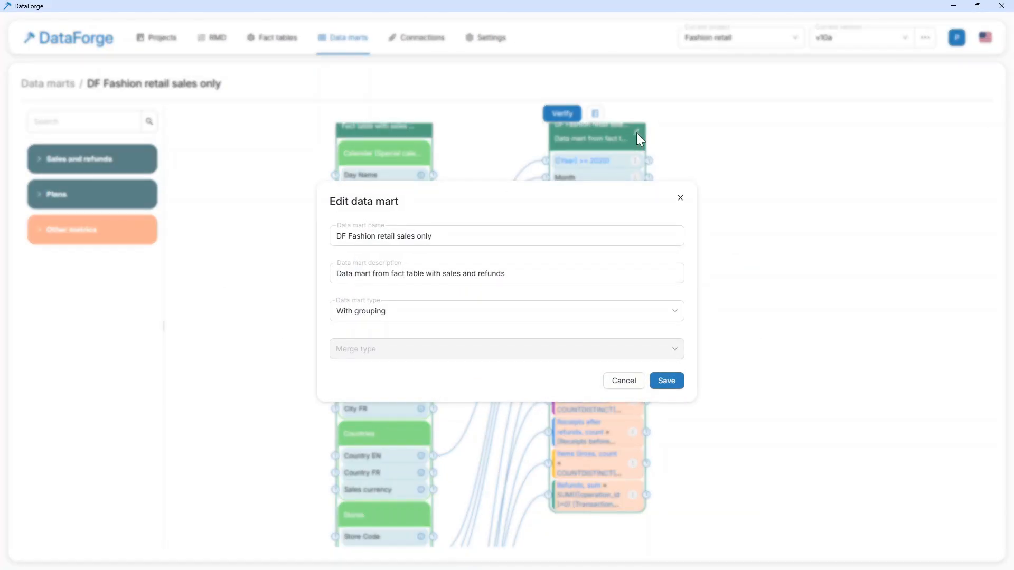
pyautogui.click(680, 198)
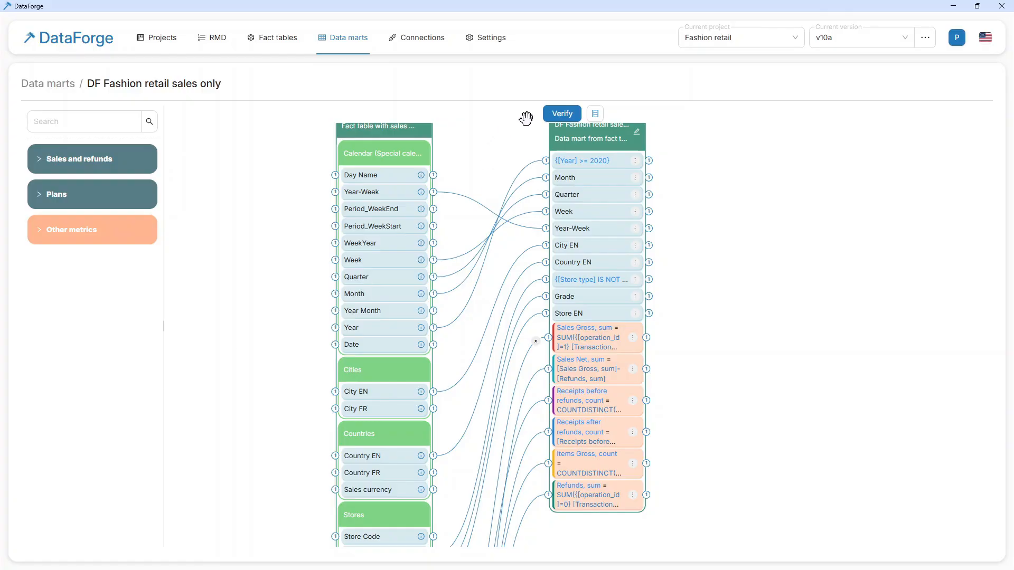
# - Verify the data mart, execute its generated SELECT script and review all columns of the script result
pyautogui.click(561, 113)
pyautogui.click(663, 325)
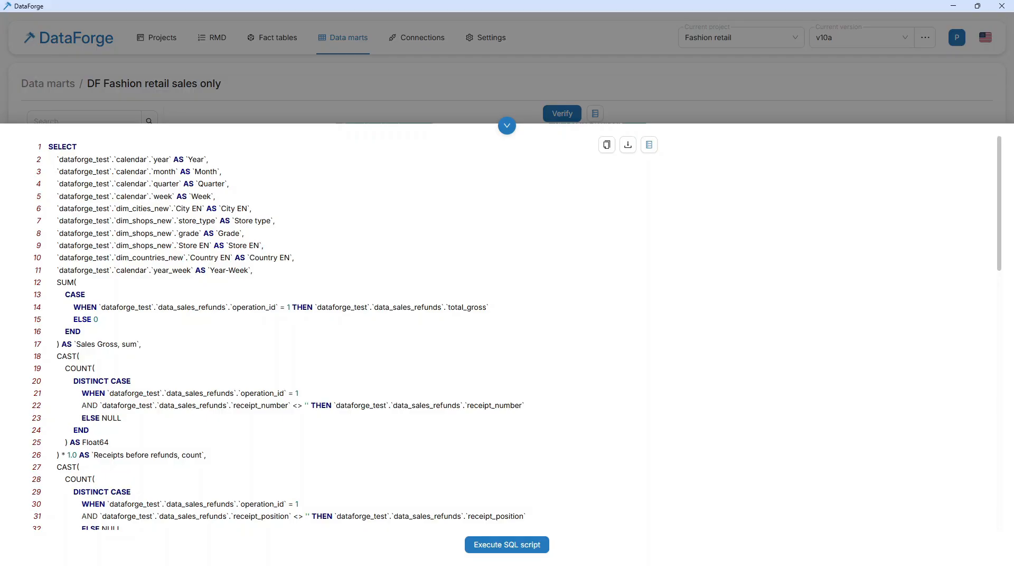
pyautogui.click(533, 545)
pyautogui.scroll(-10, 317, 273)
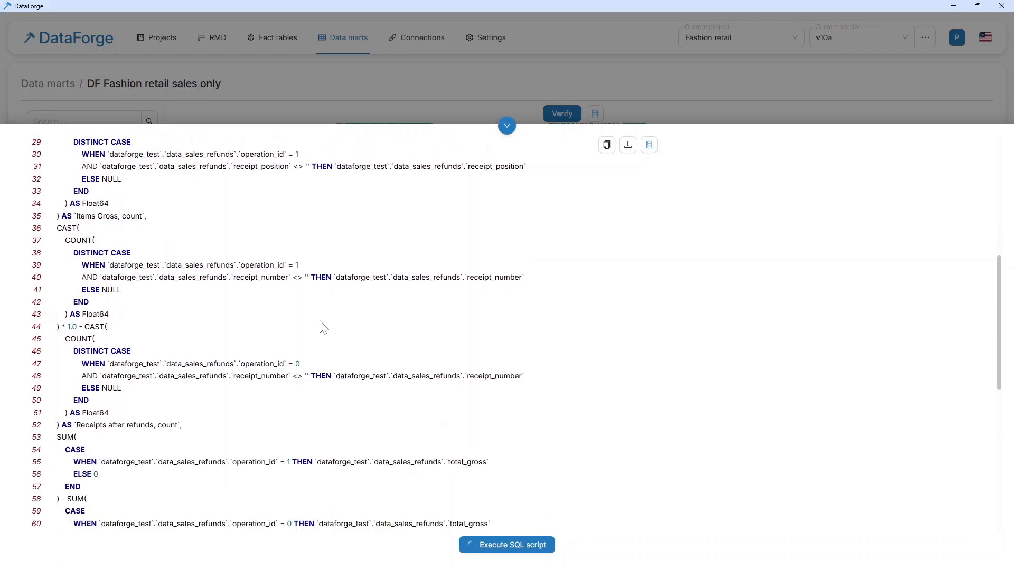
pyautogui.scroll(10, 323, 328)
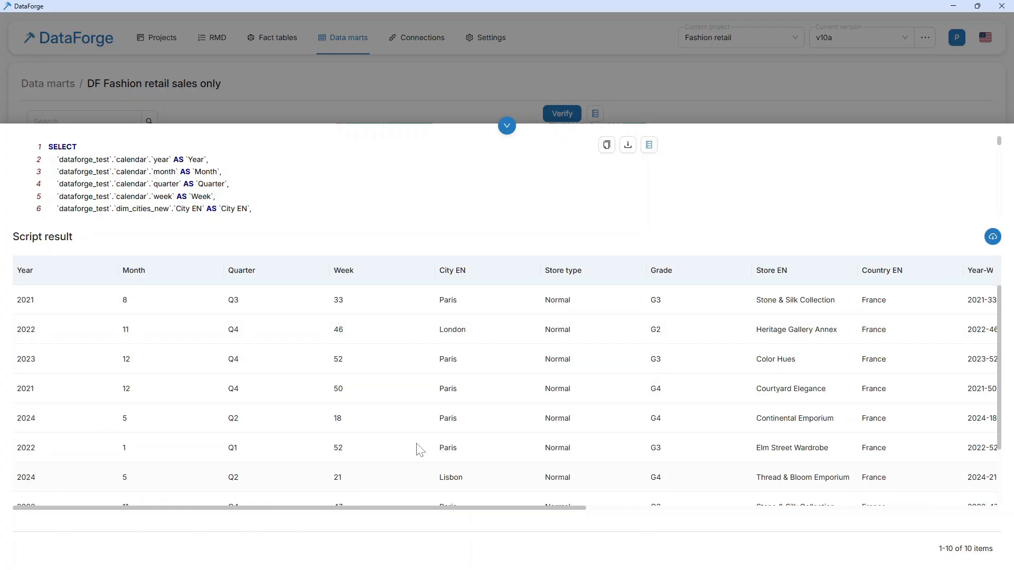
pyautogui.moveTo(518, 509); pyautogui.dragTo(977, 526)
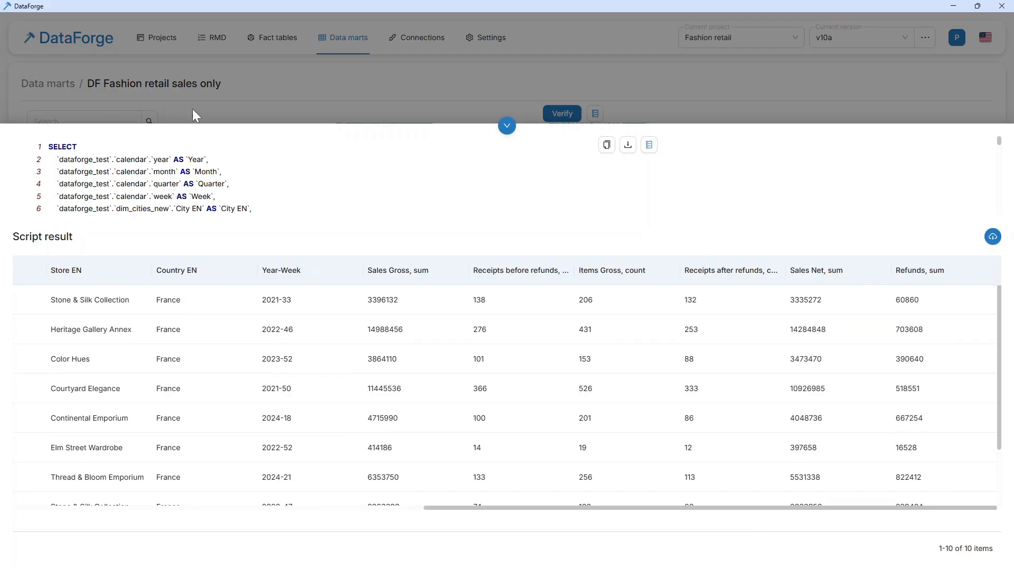
# - Generate a materialized view script for the data mart in the dataforge_test database and execute it
pyautogui.click(649, 145)
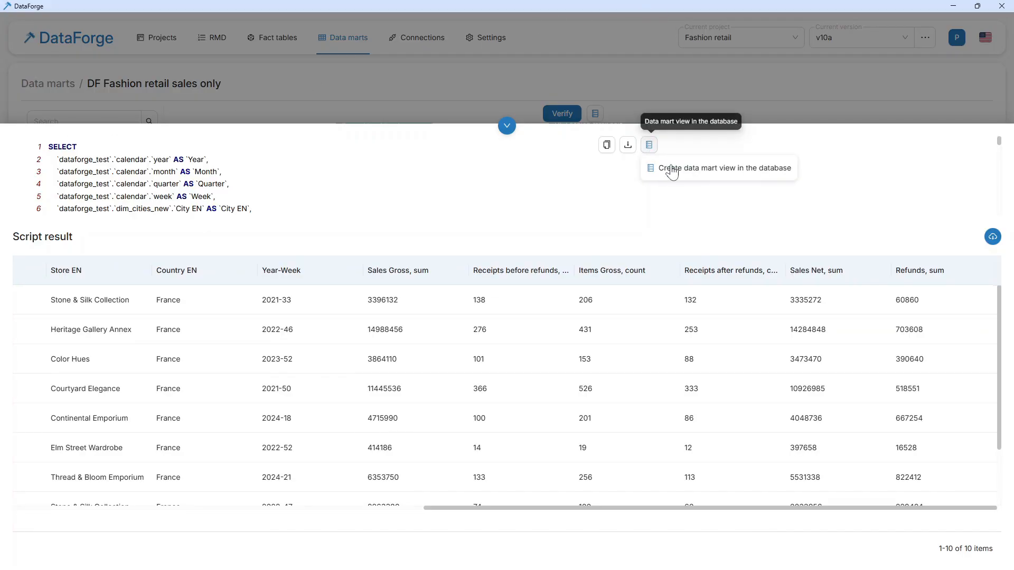
pyautogui.click(677, 179)
pyautogui.click(623, 294)
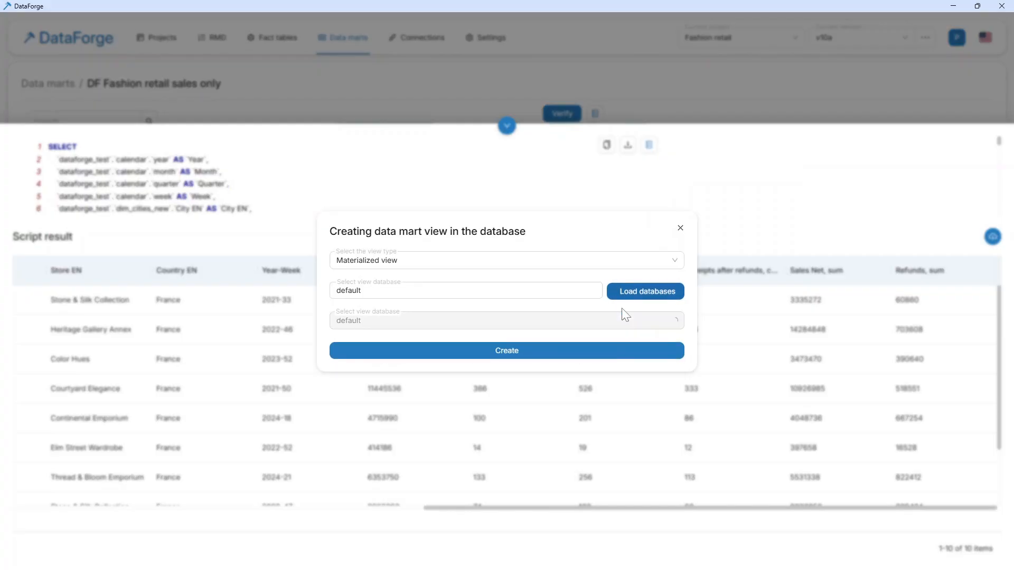
pyautogui.click(607, 323)
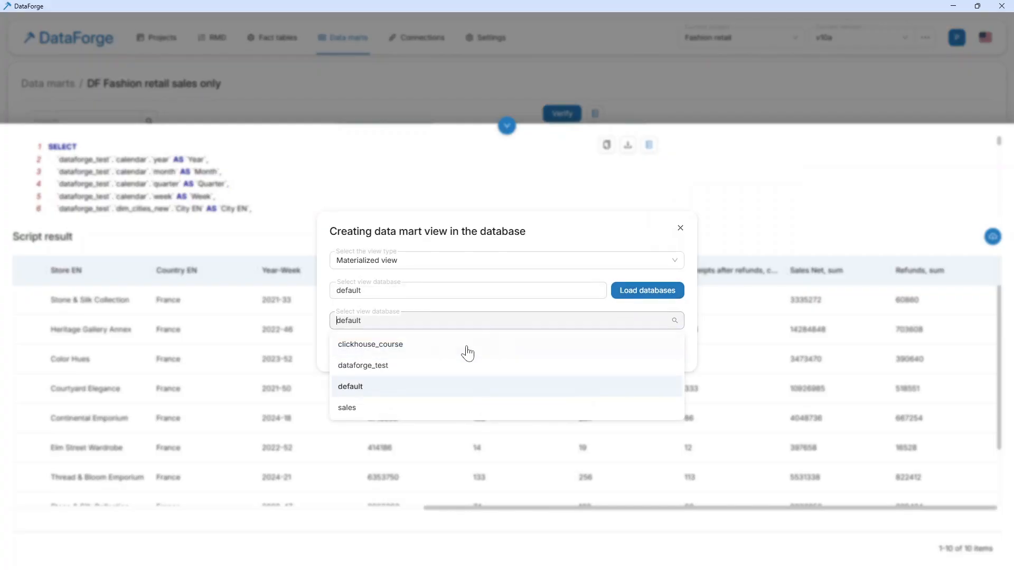
pyautogui.click(386, 367)
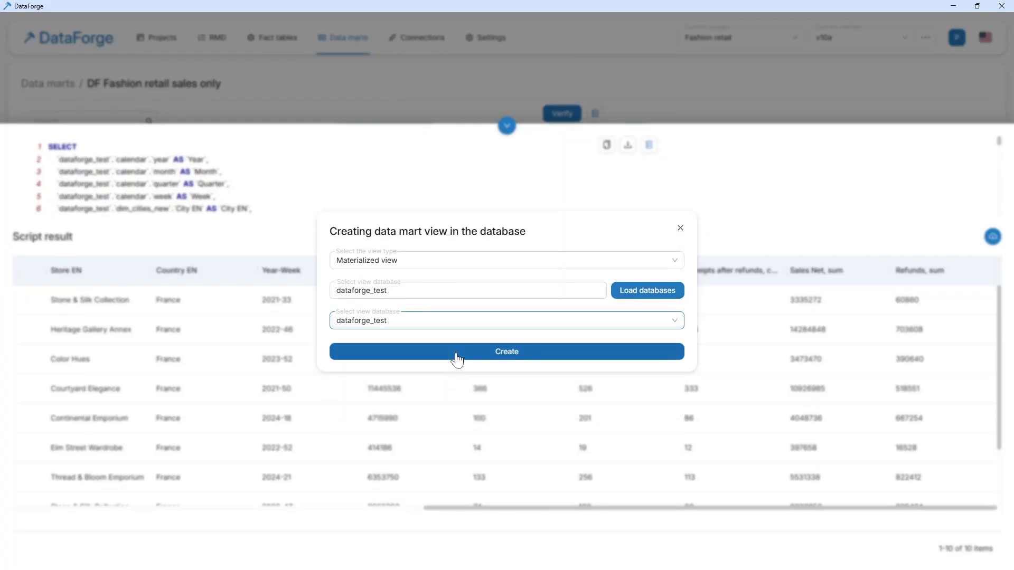
pyautogui.click(456, 356)
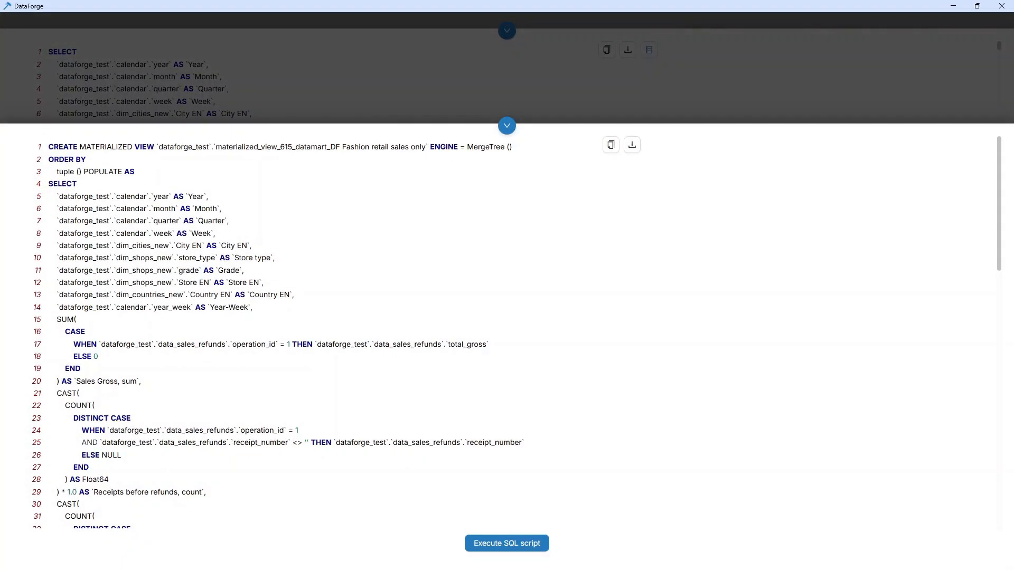
pyautogui.scroll(-7, 321, 283)
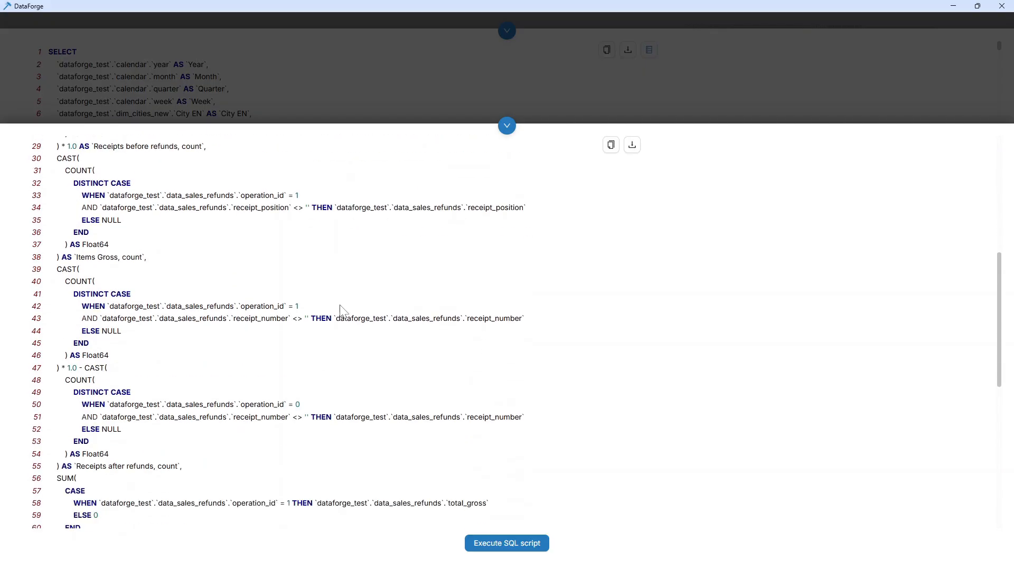
pyautogui.click(515, 544)
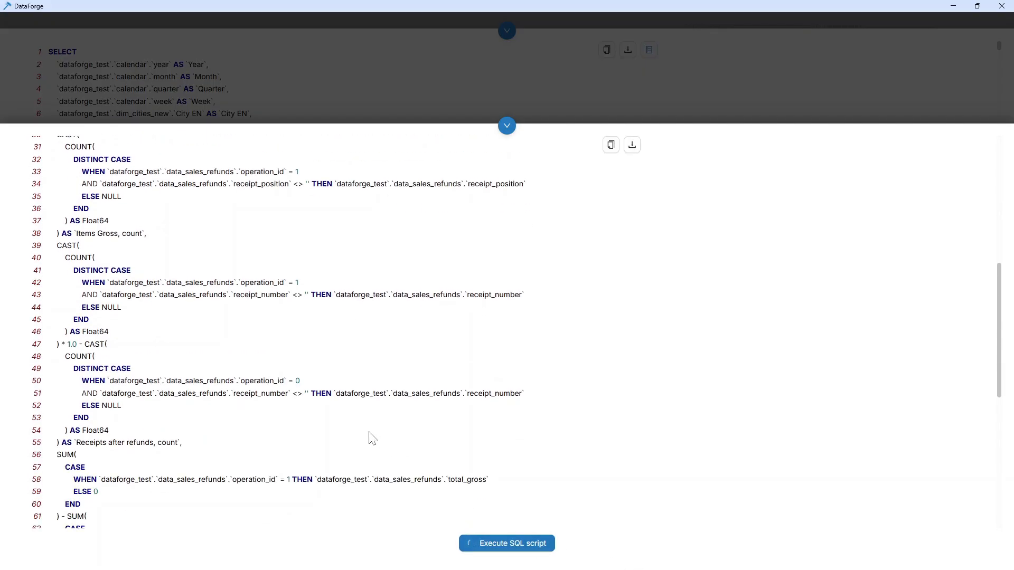
# - Dismiss the view-creation notification, then view the Dashboard window with the retail sales figures and minimize it
pyautogui.scroll(7, 369, 438)
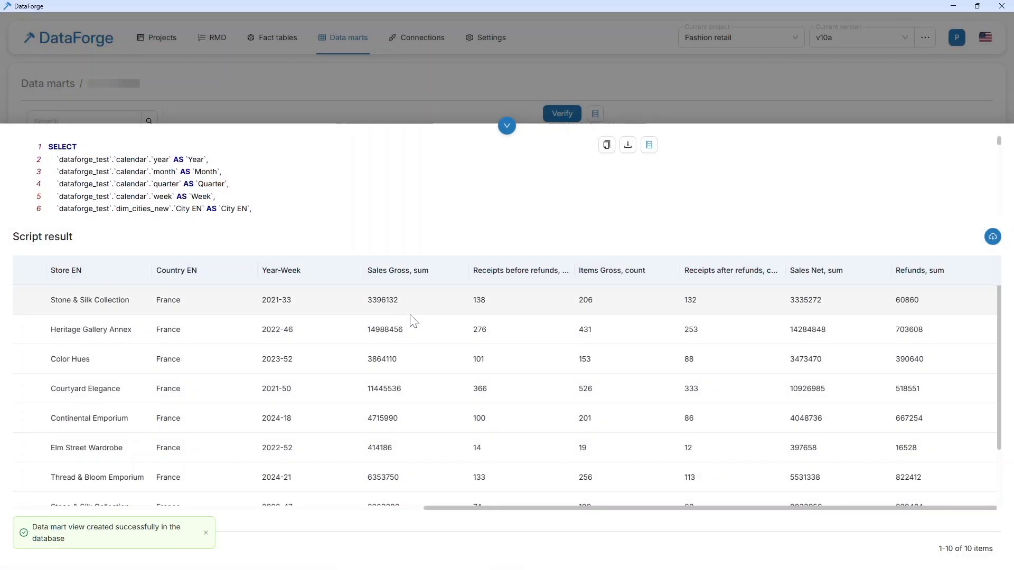
pyautogui.click(206, 533)
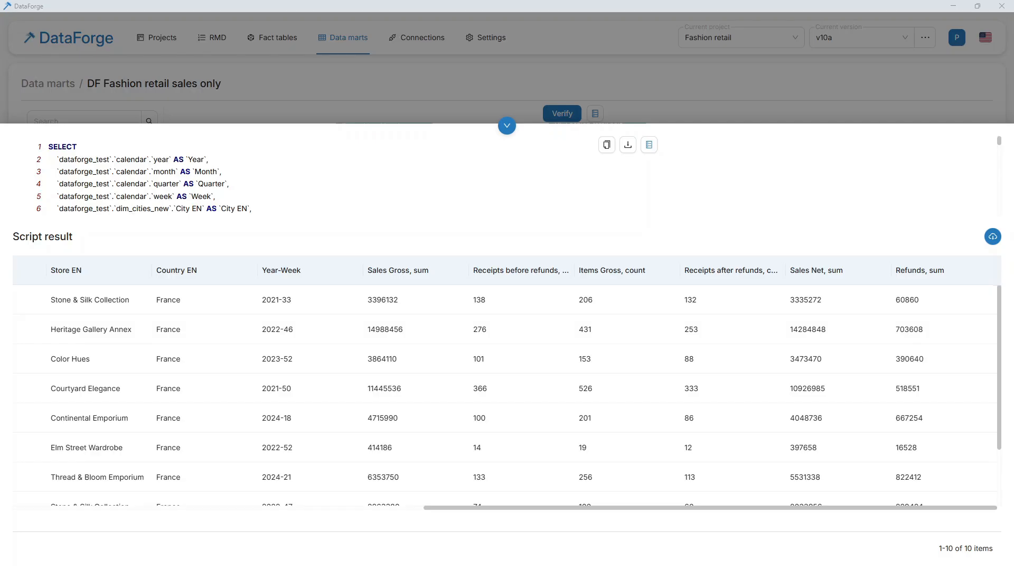
pyautogui.hotkey('alt', 'Tab')
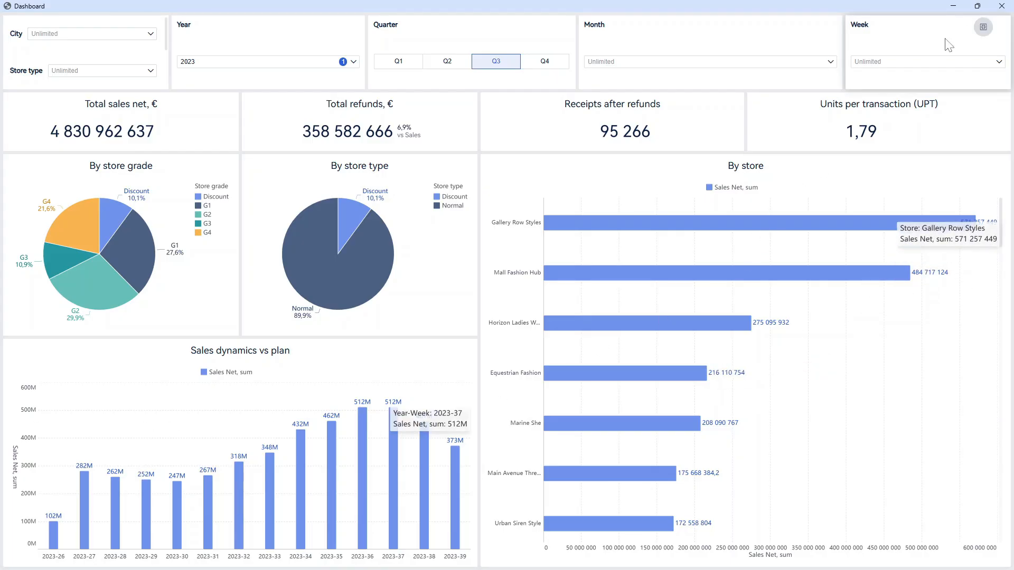
pyautogui.click(954, 7)
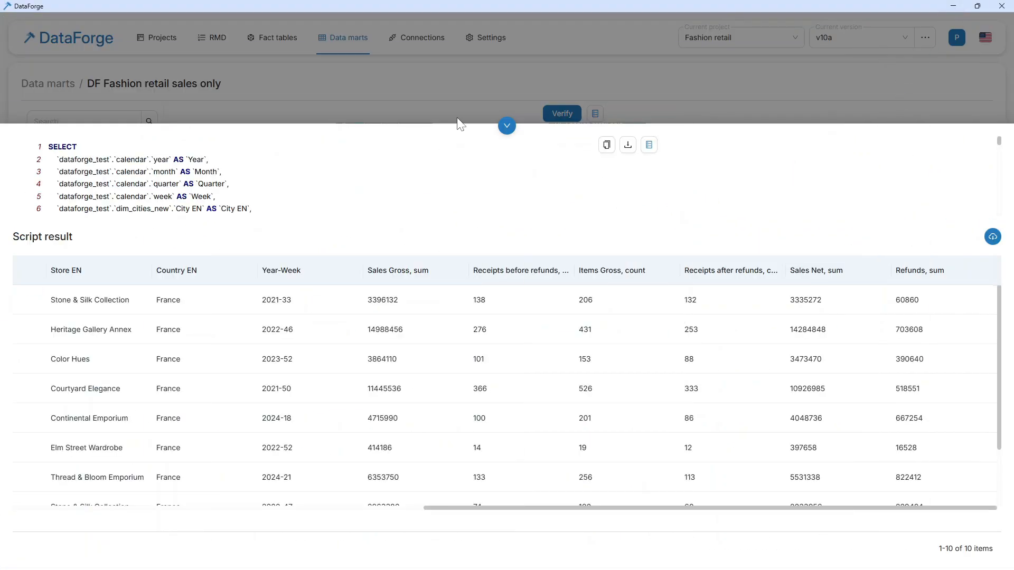
# - Close the script result and open the DF Fashion retail sales and plans data mart from the data marts list
pyautogui.click(506, 129)
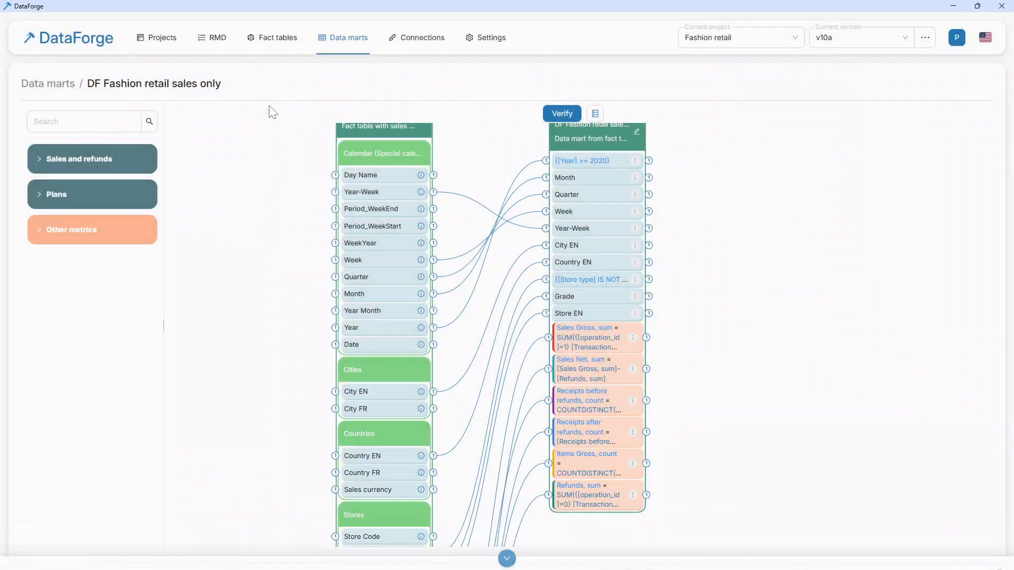
pyautogui.click(47, 85)
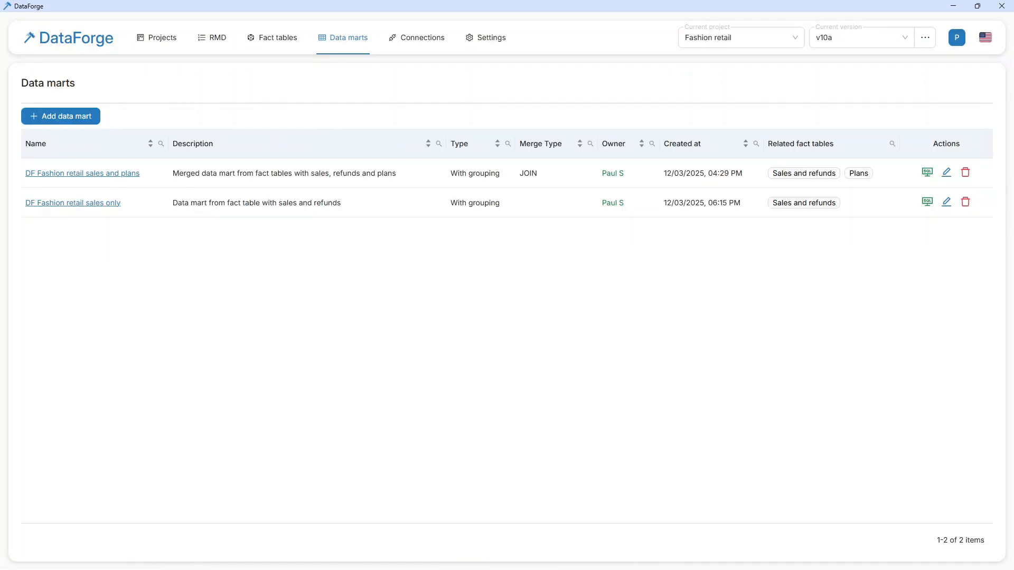
pyautogui.click(113, 174)
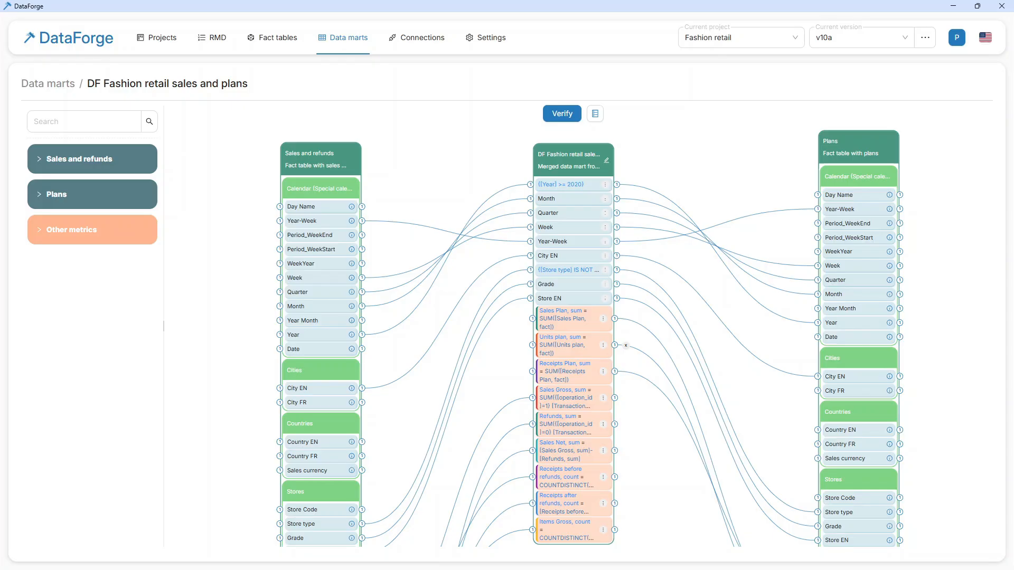
# - Inspect the merge type options in the sales and plans data mart's settings and close them without changes
pyautogui.click(606, 162)
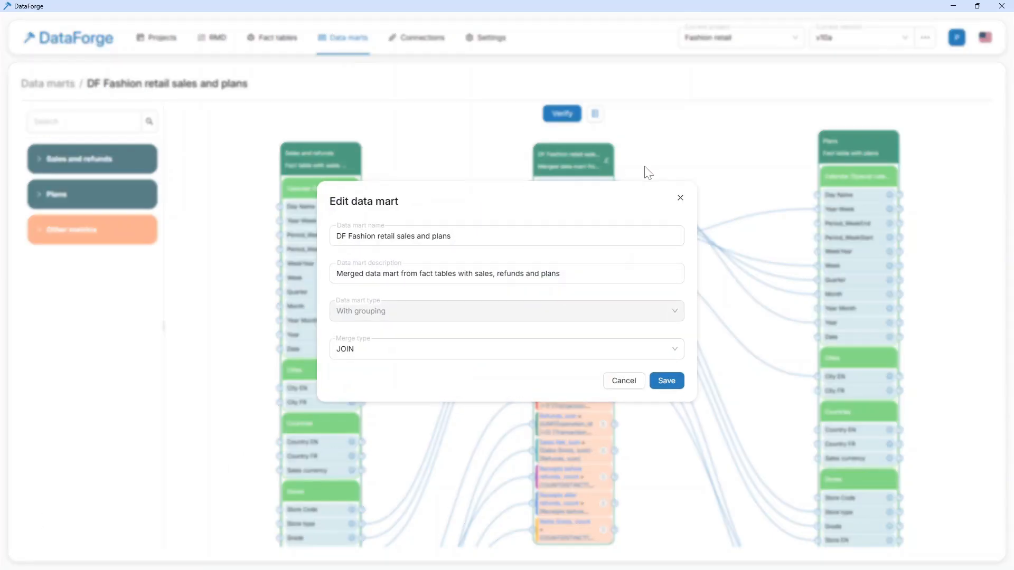
pyautogui.click(673, 352)
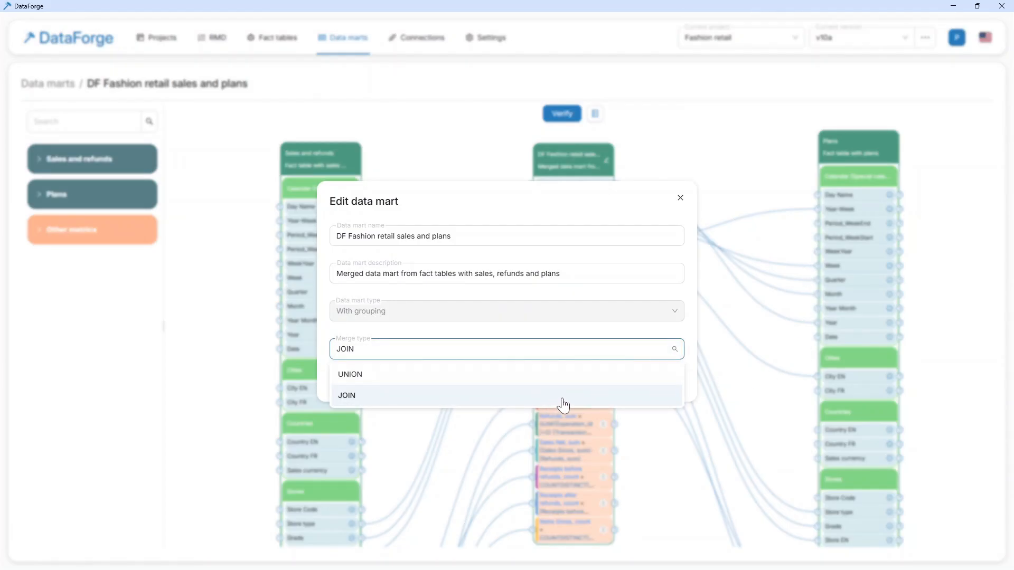
pyautogui.click(679, 201)
pyautogui.click(679, 200)
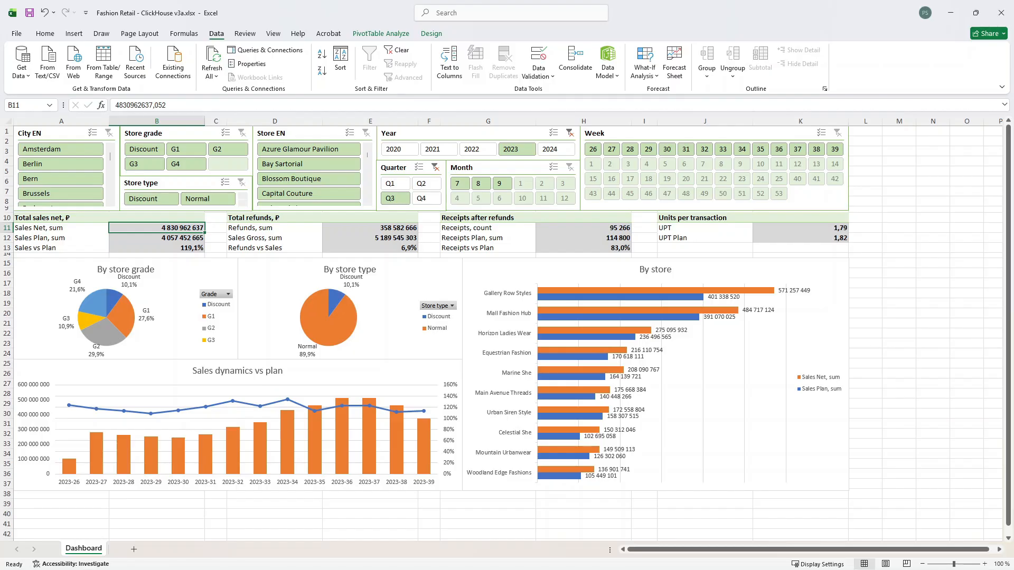
# - Switch from Excel to DataForge, search the data mart's fields for "city" and inspect the RMD details of City FR
pyautogui.hotkey('alt', 'Tab')
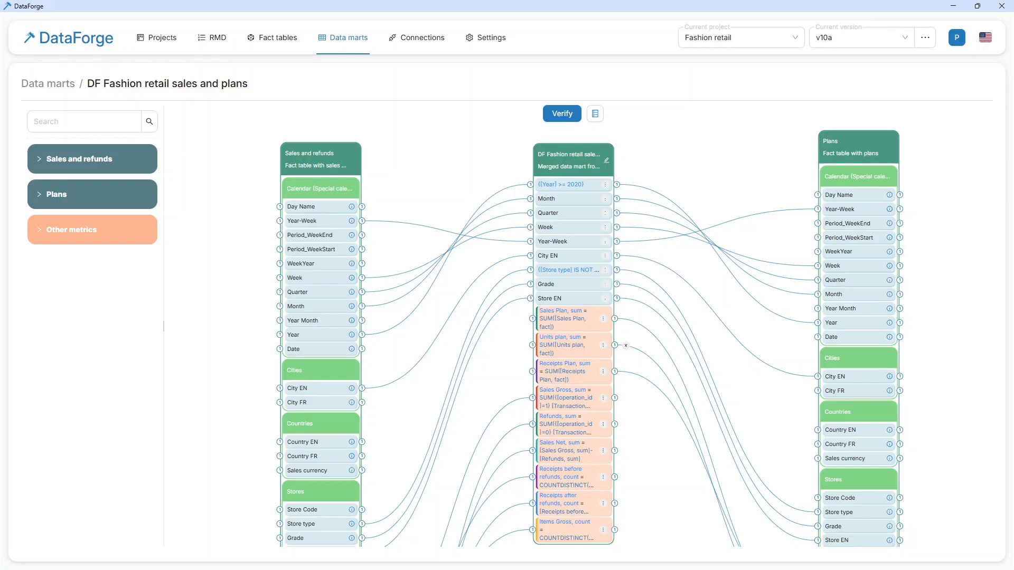
pyautogui.click(69, 121)
pyautogui.write('city')
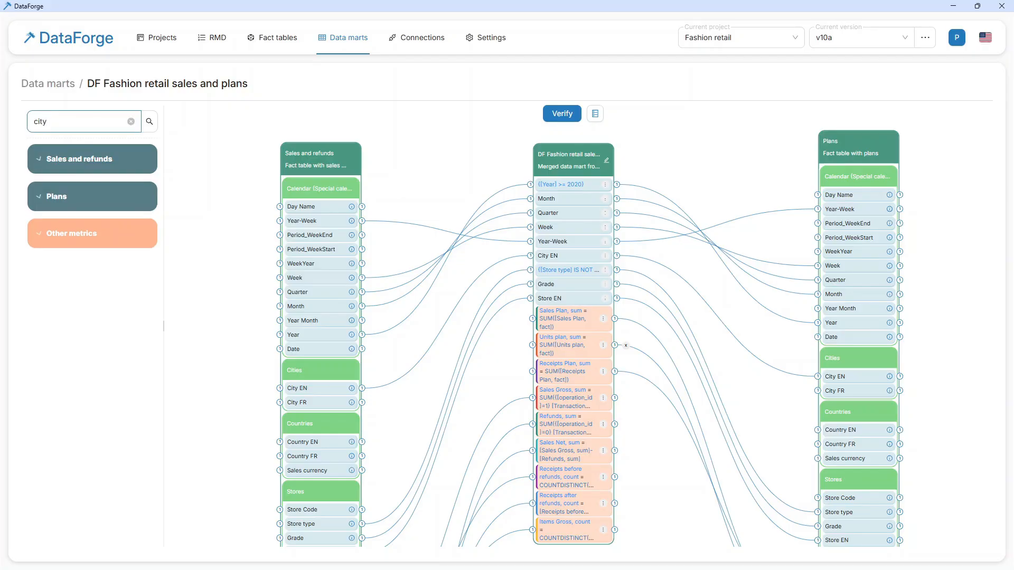
pyautogui.click(324, 91)
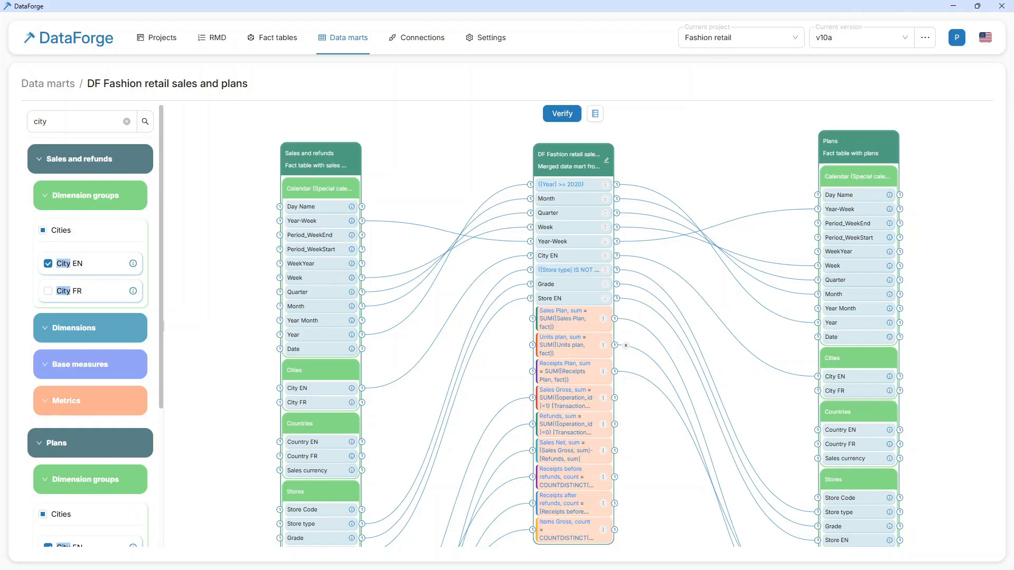
pyautogui.click(133, 292)
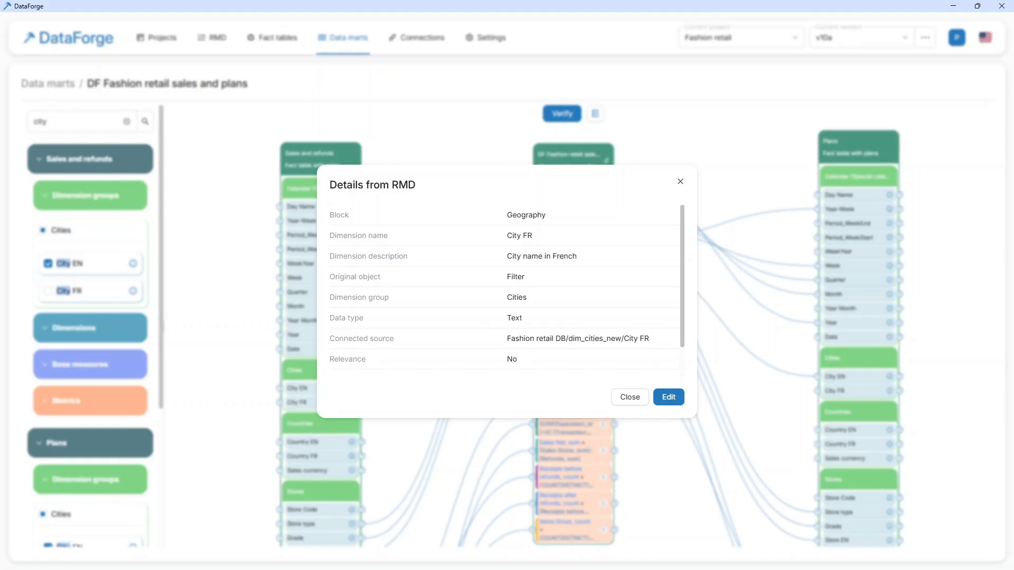
pyautogui.click(680, 182)
# - Include City FR from both the Sales and refunds and the Plans fact tables in the data mart and save the changes
pyautogui.click(47, 290)
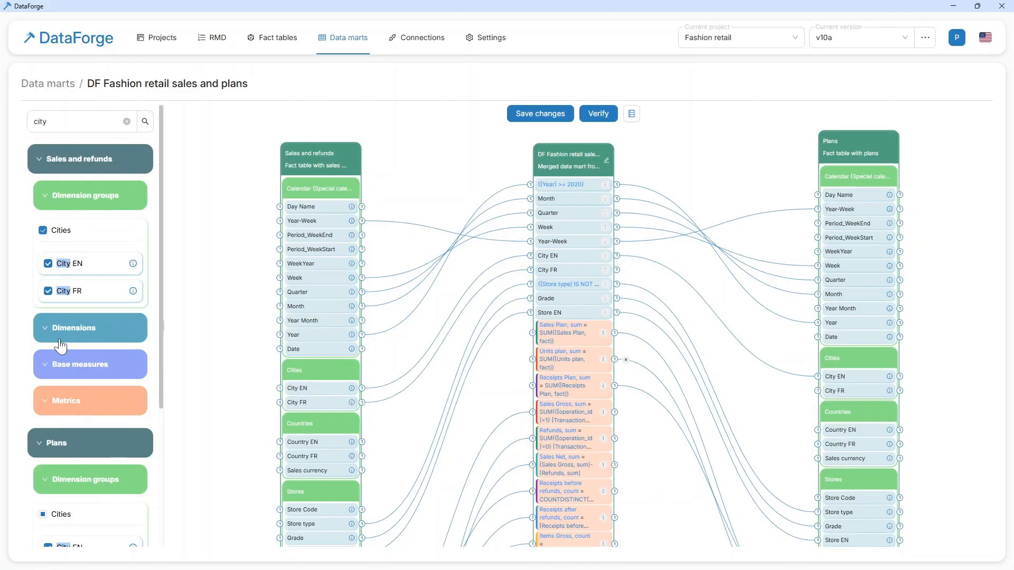
pyautogui.scroll(-4, 50, 414)
pyautogui.scroll(-1, 50, 414)
pyautogui.click(48, 374)
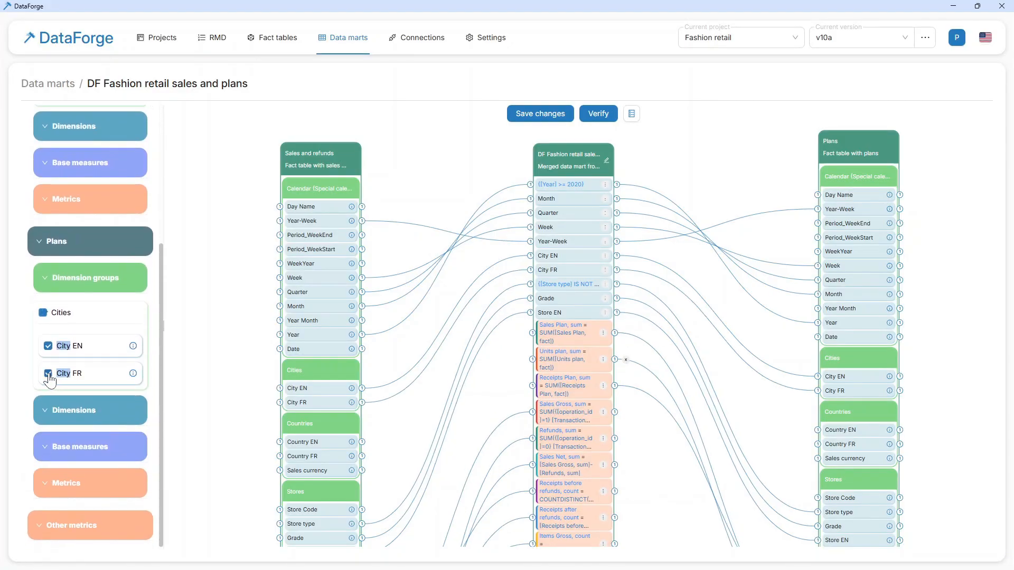
pyautogui.click(534, 115)
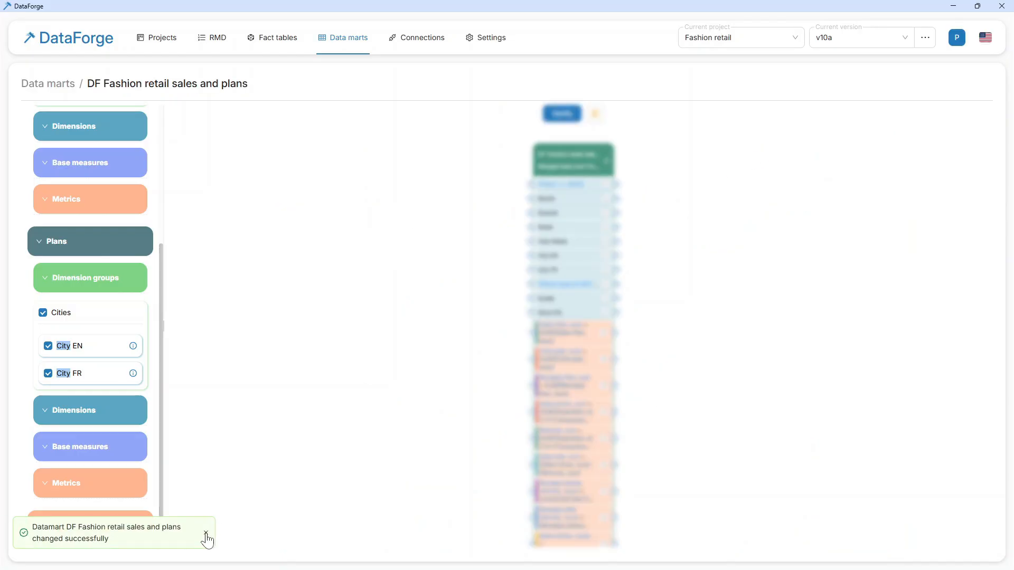
pyautogui.click(206, 534)
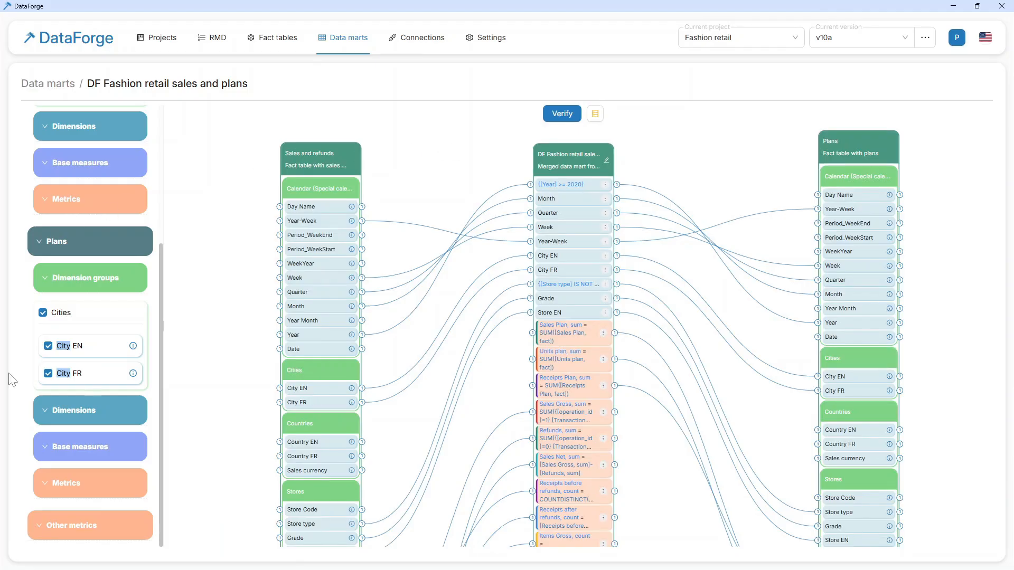
# - Update the data mart view in the database by executing the generated SQL script, and dismiss the notification
pyautogui.click(595, 115)
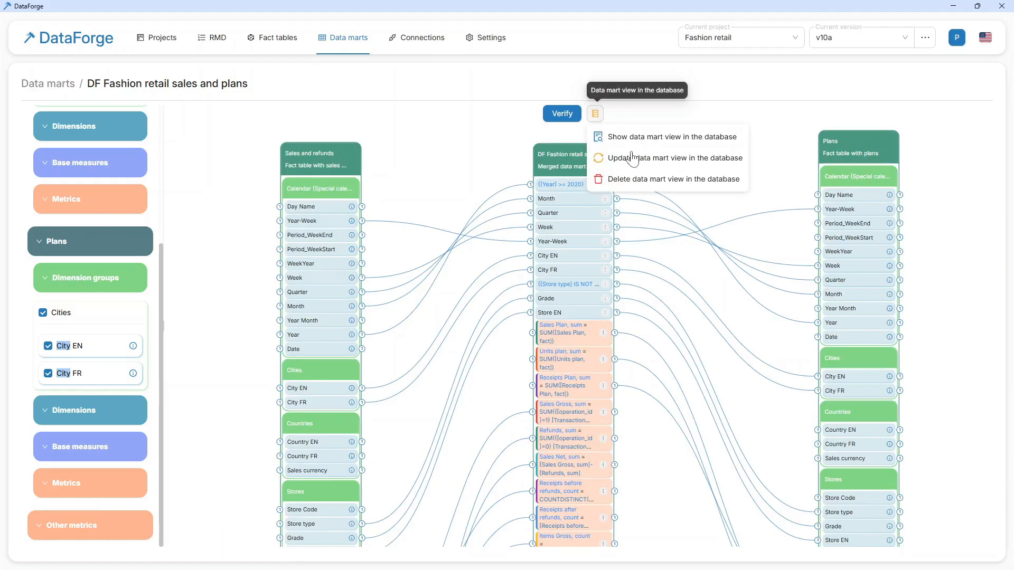
pyautogui.click(640, 154)
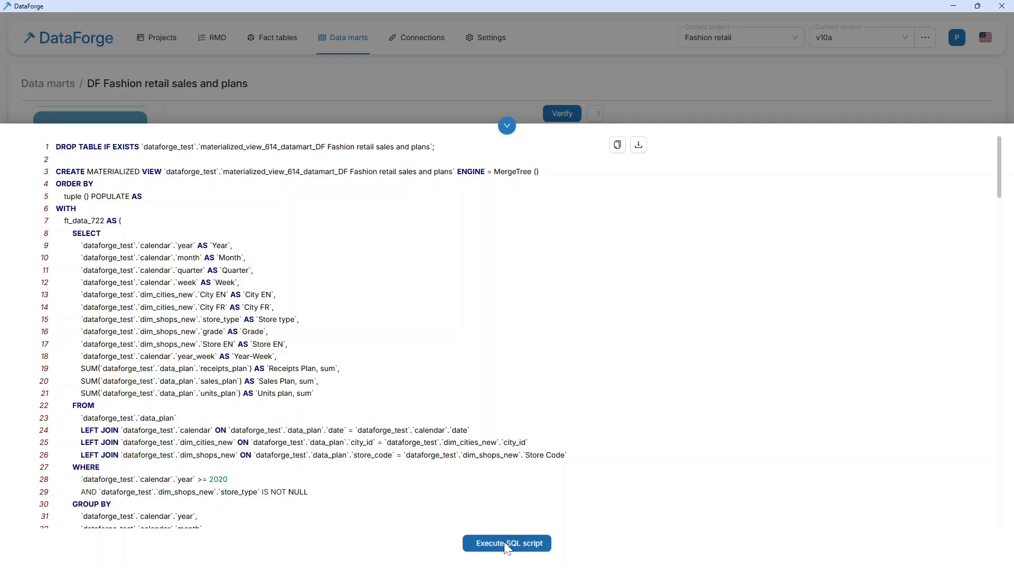
pyautogui.click(507, 543)
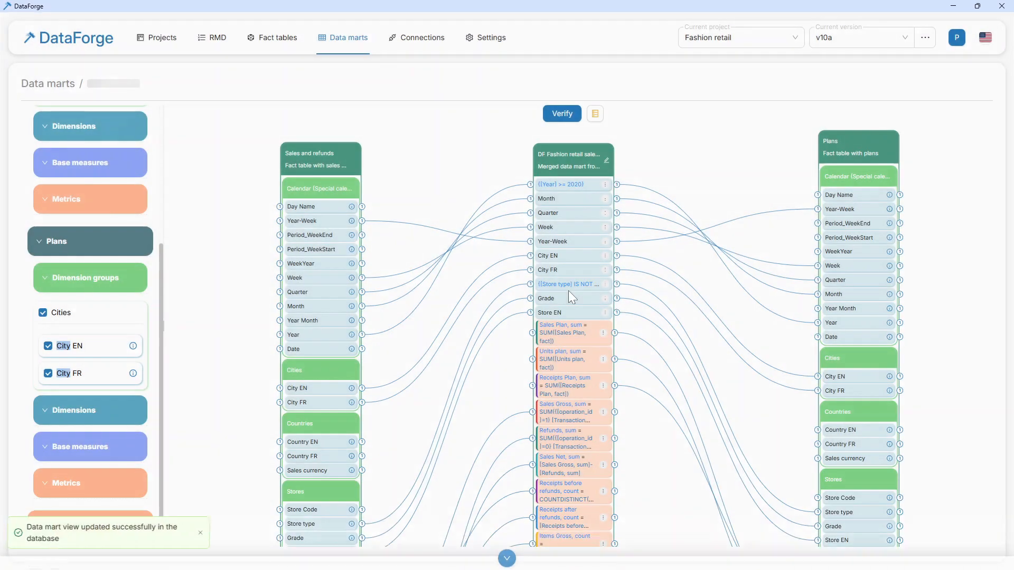
pyautogui.click(206, 534)
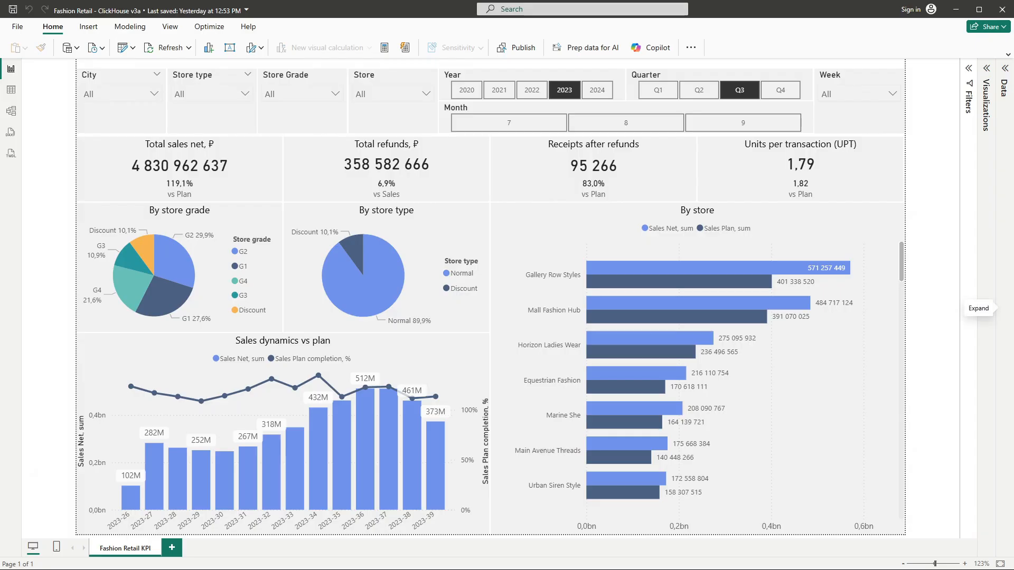
# - In the Power BI report, show the data fields, refresh the data and select the City slicer, checking its list
pyautogui.click(1005, 225)
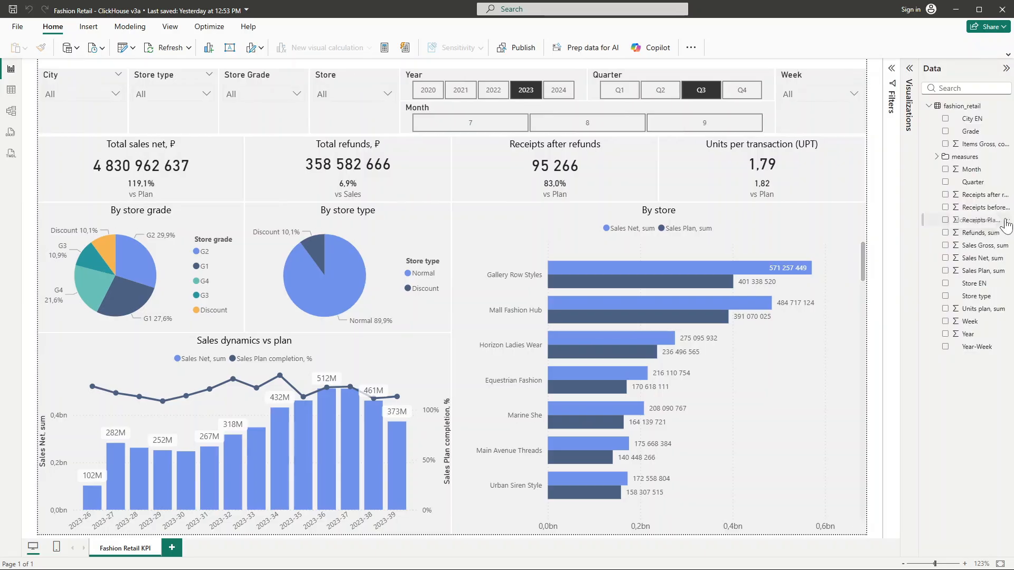
pyautogui.click(154, 52)
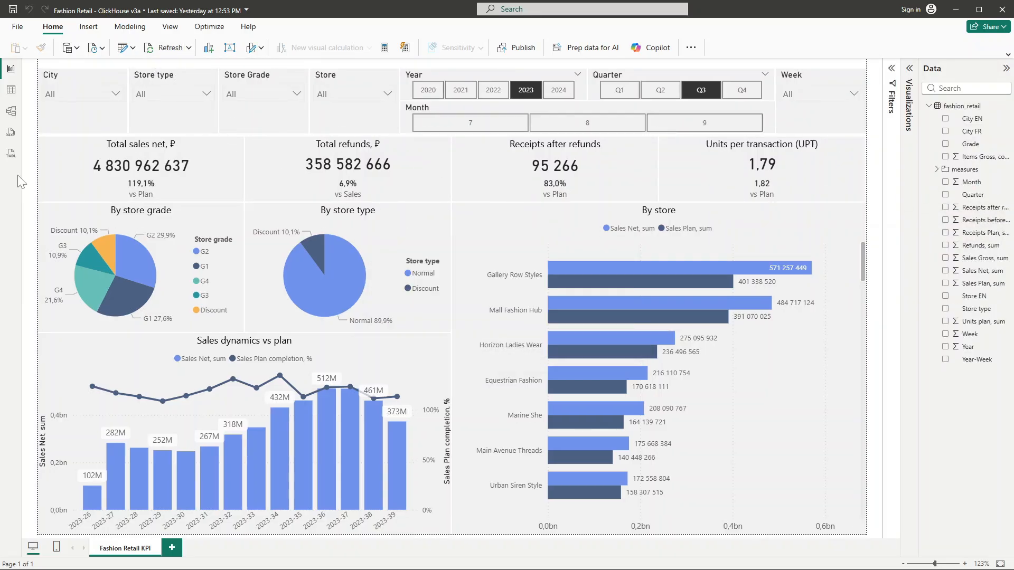
pyautogui.click(94, 106)
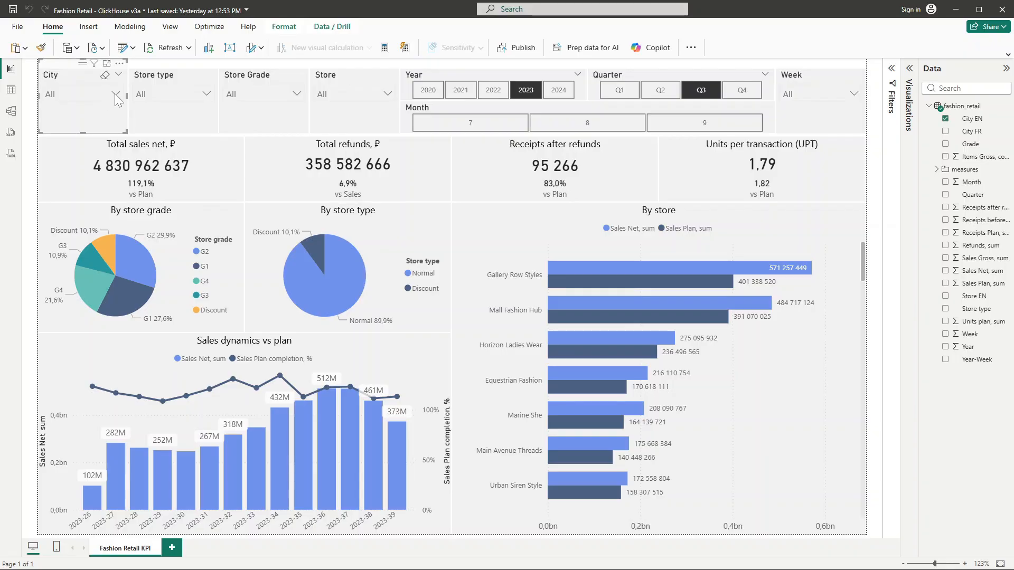
pyautogui.click(115, 94)
pyautogui.click(115, 94)
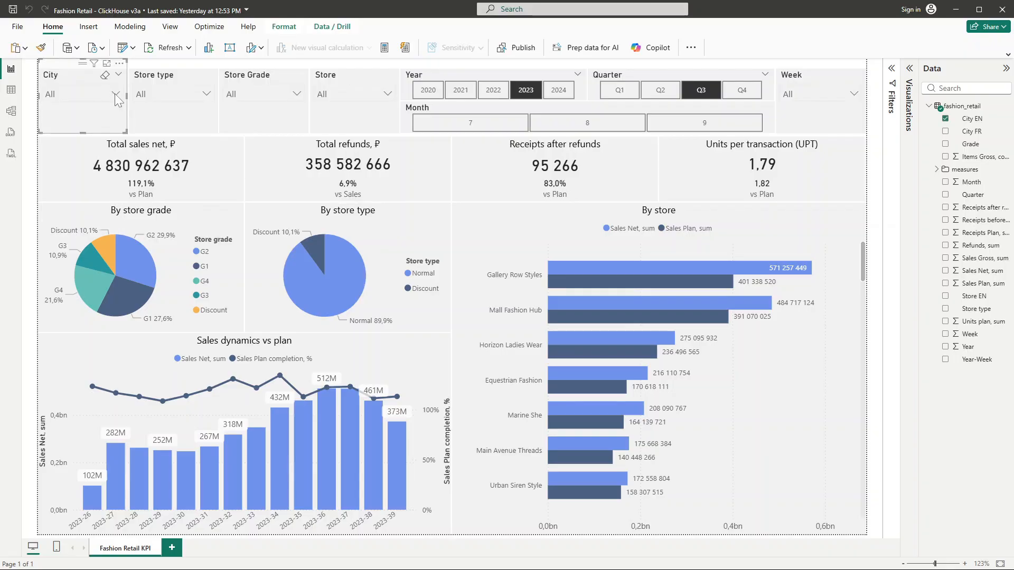
# - Replace the City field of the selected slicer with City FR
pyautogui.click(909, 68)
pyautogui.click(945, 131)
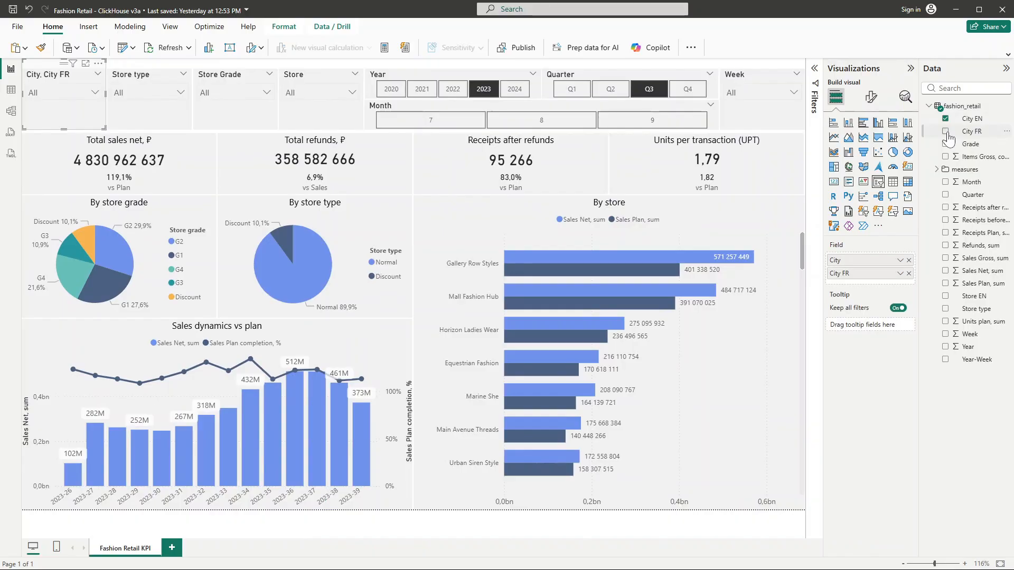
pyautogui.click(908, 260)
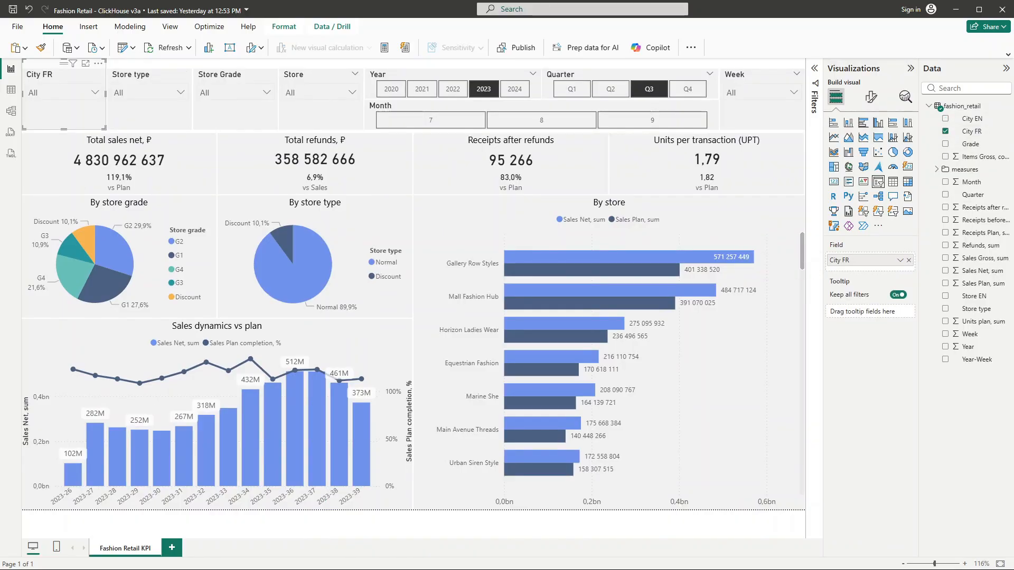
# - Review the French city names in the City FR slicer, then collapse the Visualizations and Data panes and deselect the slicer
pyautogui.click(95, 93)
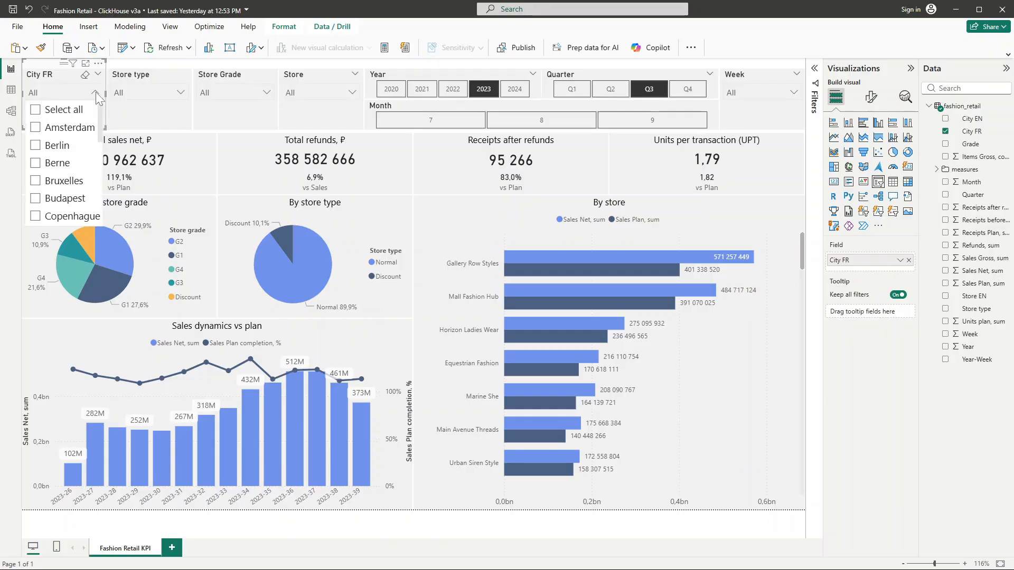
pyautogui.scroll(-5, 78, 148)
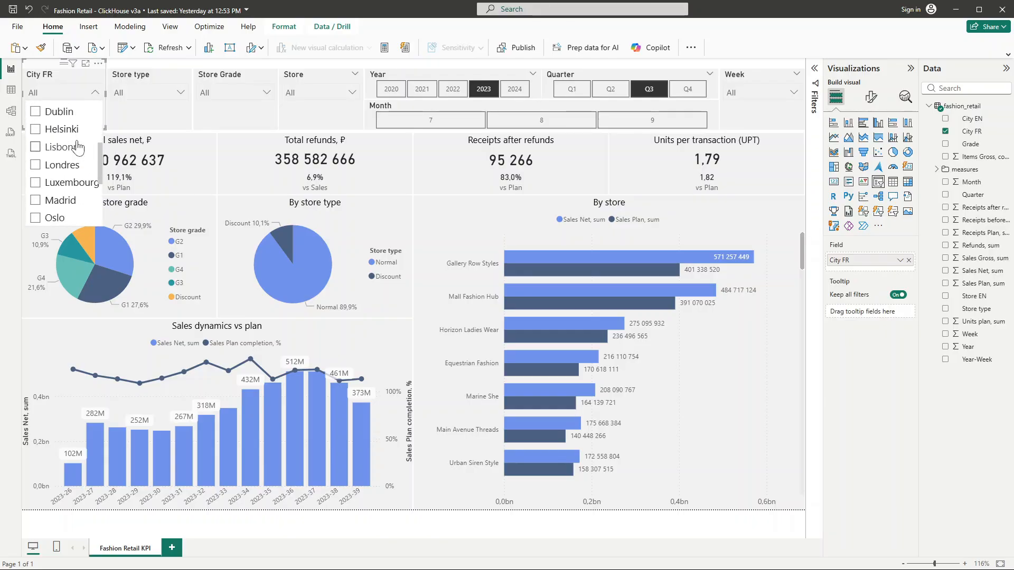
pyautogui.scroll(-3, 77, 148)
pyautogui.scroll(8, 77, 148)
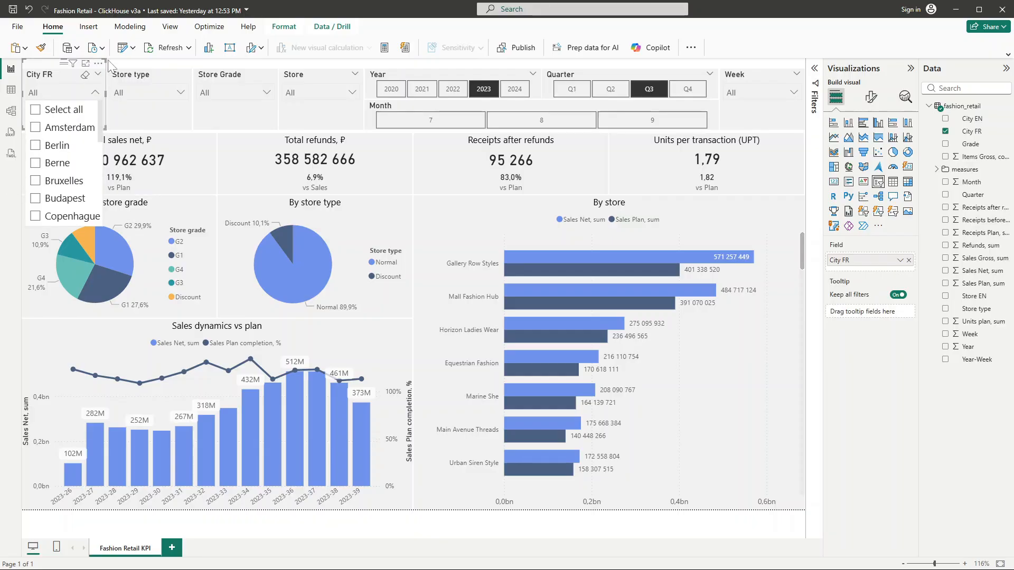
pyautogui.click(95, 91)
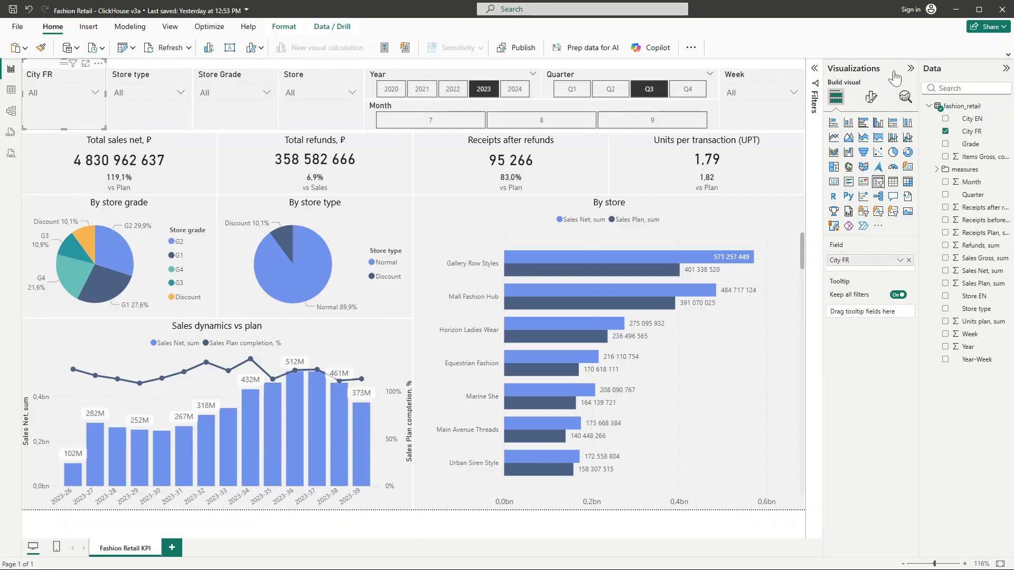
pyautogui.click(910, 68)
pyautogui.click(1005, 68)
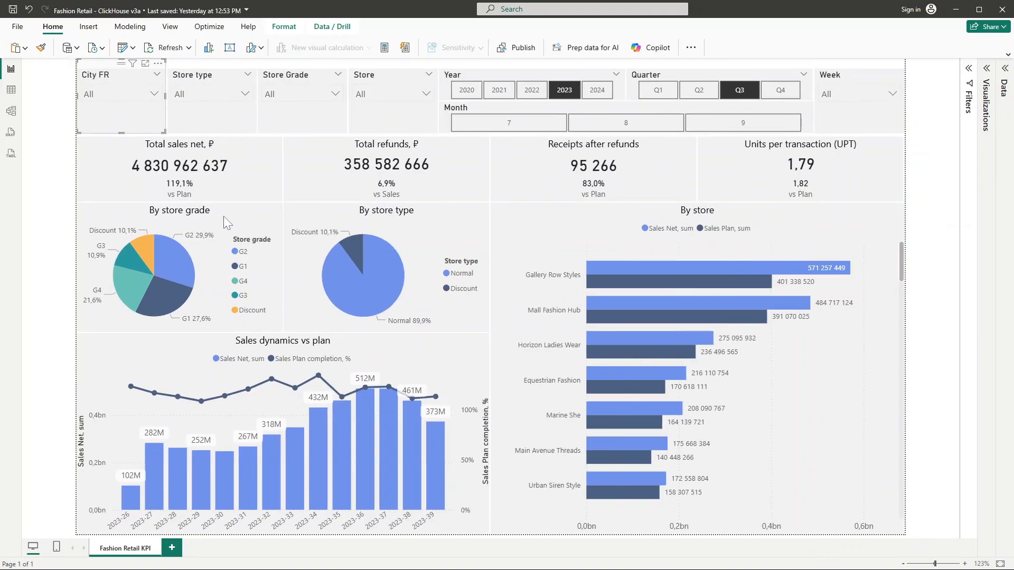
pyautogui.click(45, 209)
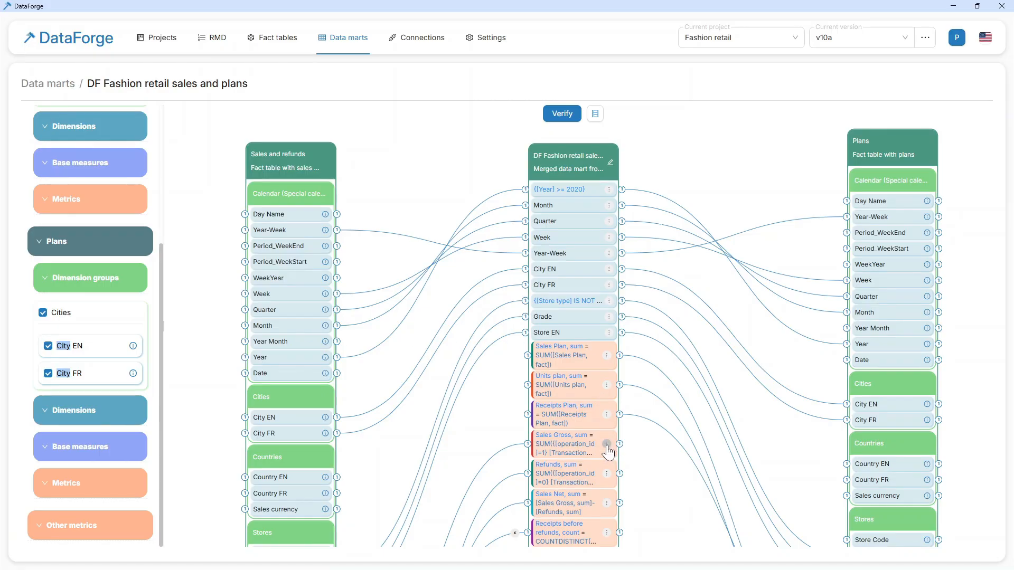
# - Open the RMD details of the Sales Gross, sum measure in the merged data mart for editing
pyautogui.click(606, 444)
pyautogui.click(633, 464)
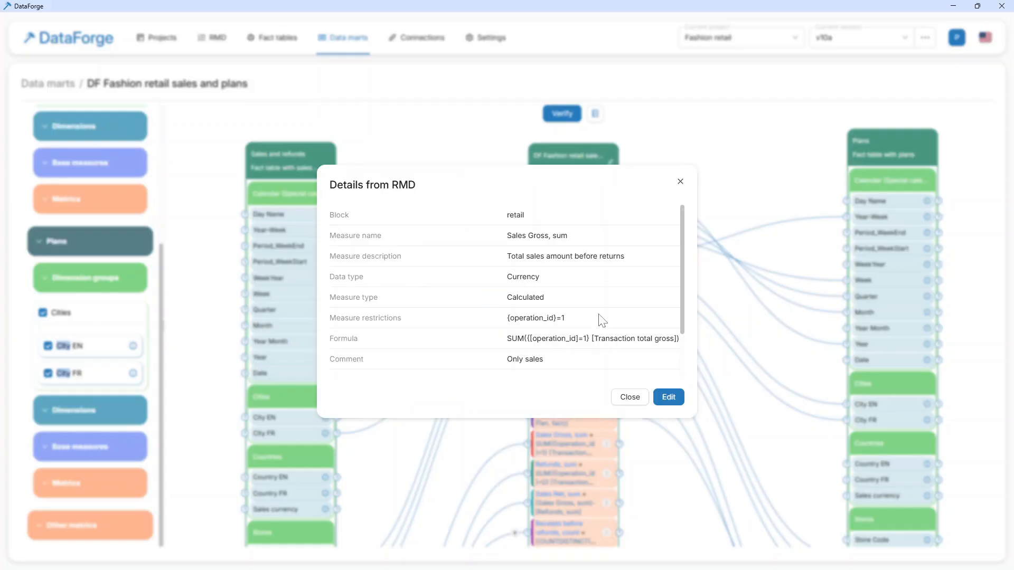
pyautogui.click(668, 397)
pyautogui.scroll(-3, 615, 293)
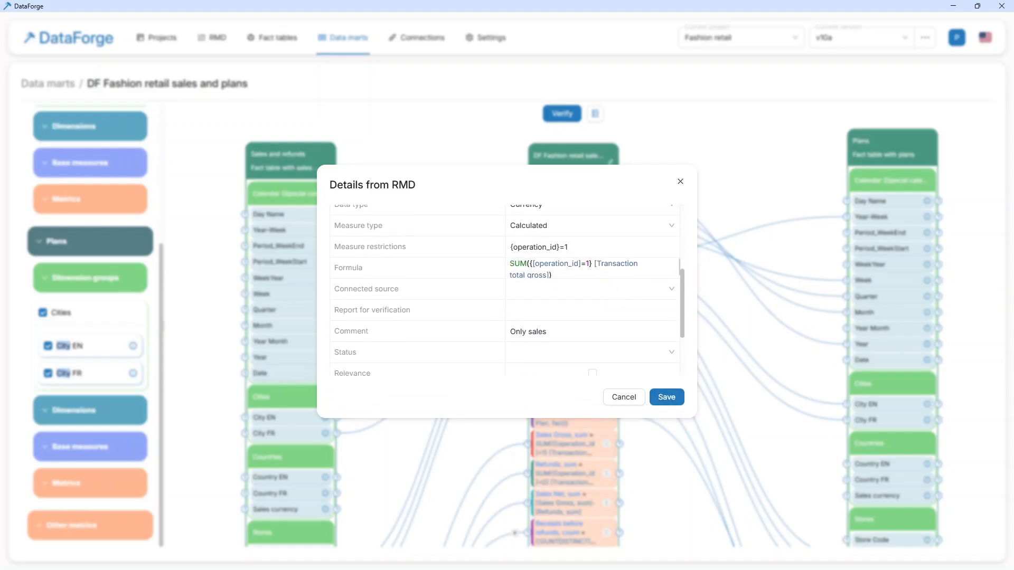
# - Change the measure's formula condition to [operation_id] IN (1,2), save it and close the details
pyautogui.doubleClick(588, 264)
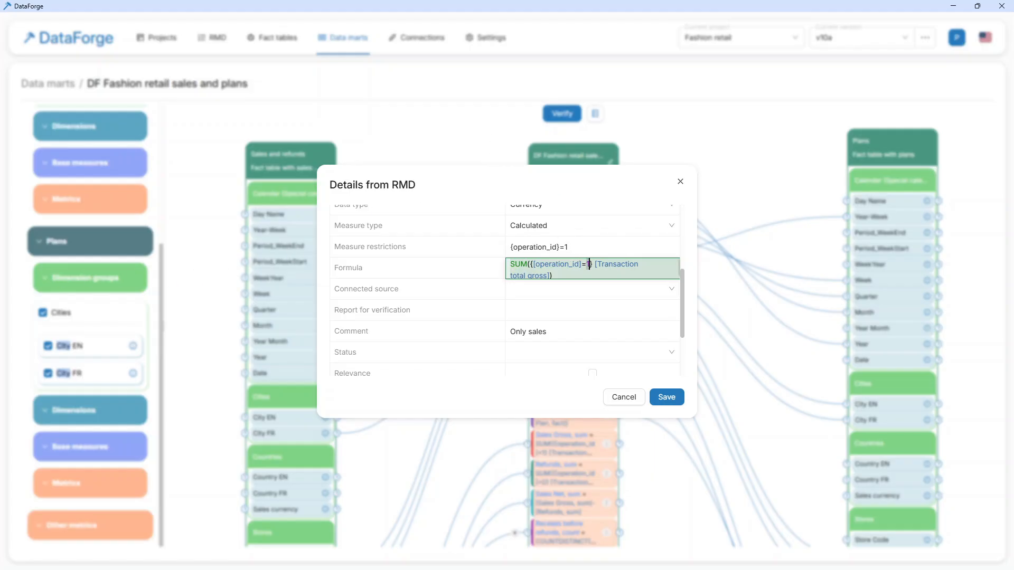
pyautogui.press('BackSpace')
pyautogui.press('BackSpace')
pyautogui.write('IN')
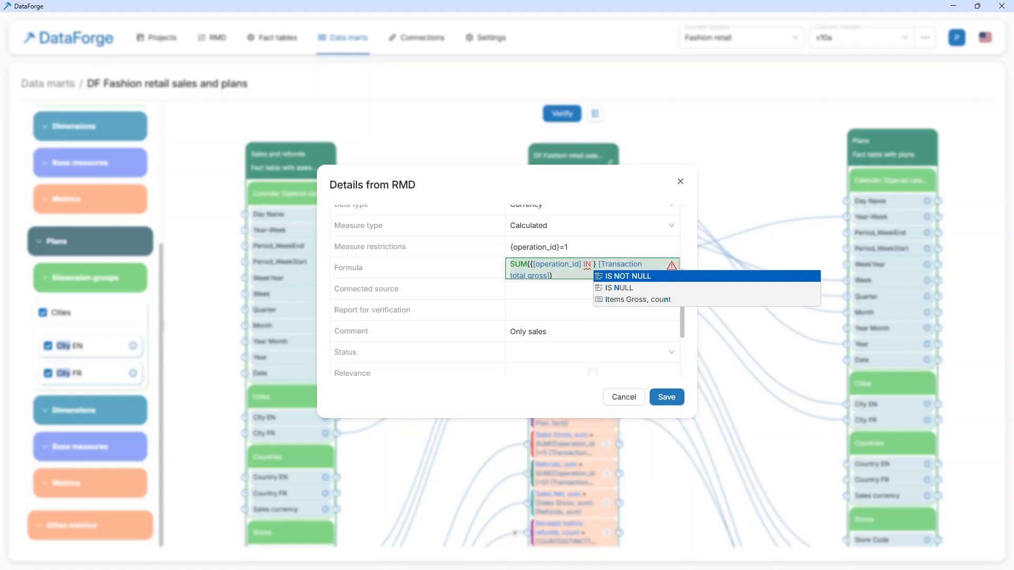
pyautogui.write(' (1,')
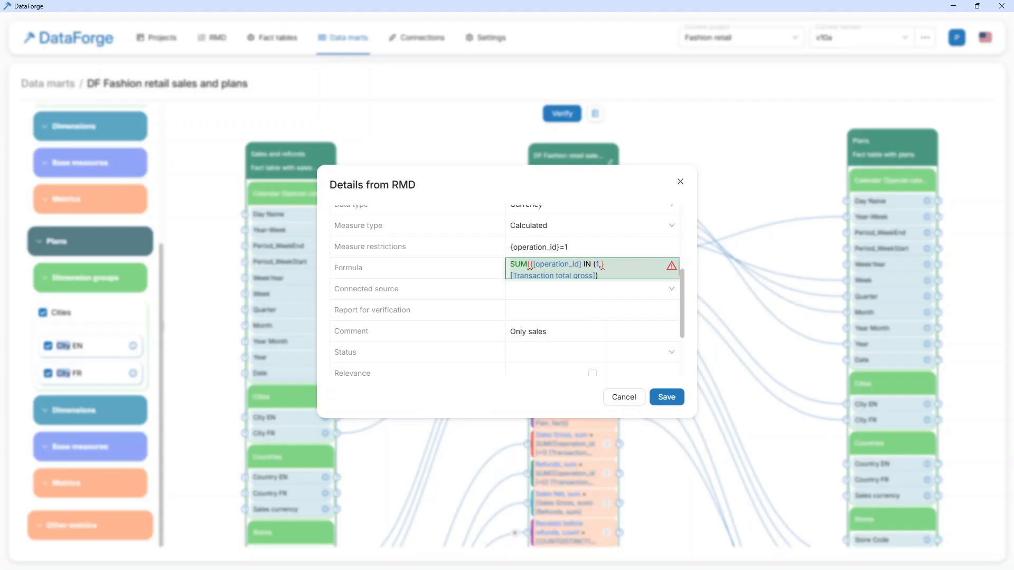
pyautogui.write(')')
pyautogui.write('2')
pyautogui.write(')')
pyautogui.click(666, 397)
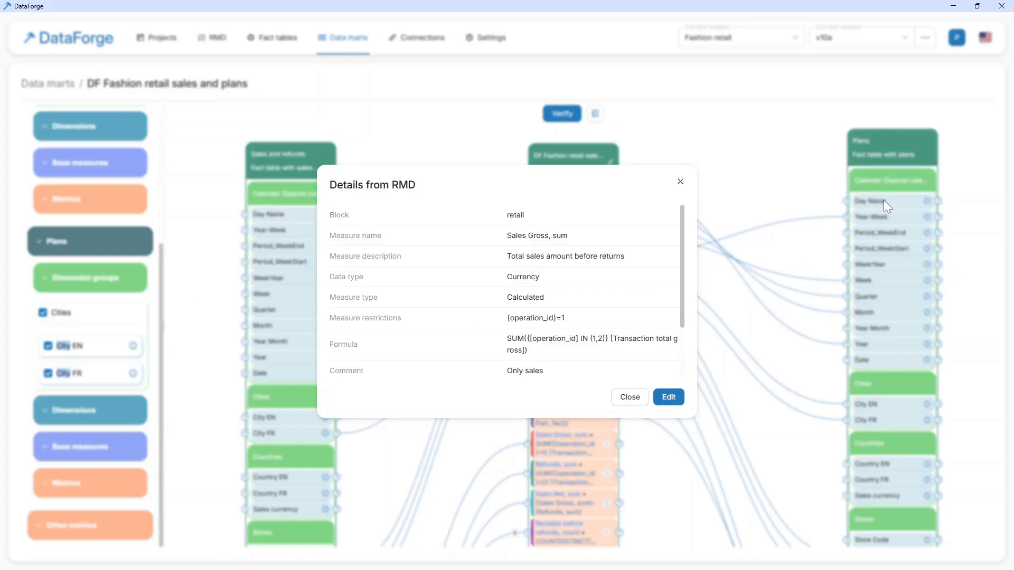
pyautogui.click(680, 181)
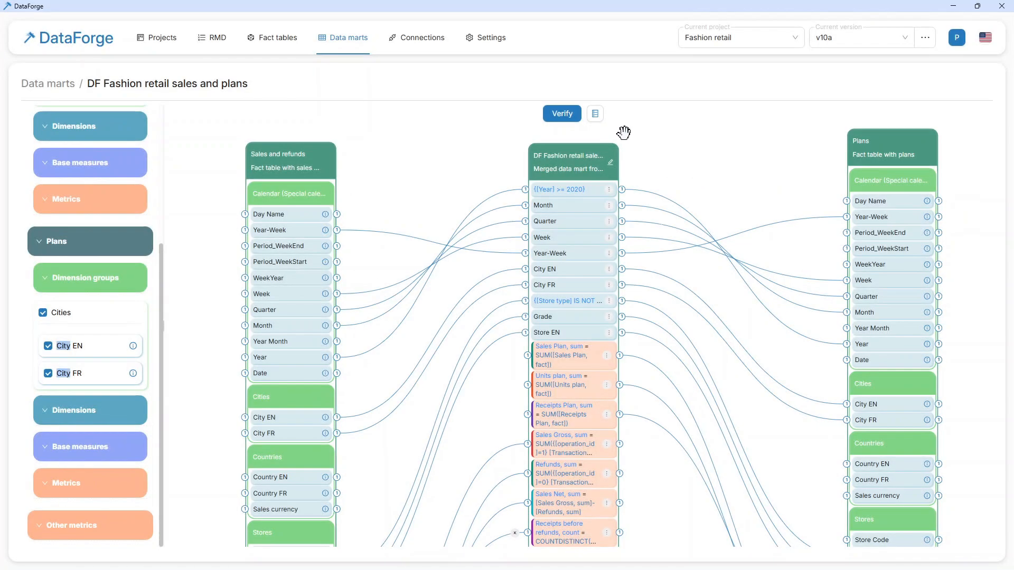
# - Generate the data mart's materialized view SQL script, check the operation_id IN (1, 2) condition for Sales Gross, sum, and execute the script
pyautogui.click(595, 113)
pyautogui.click(624, 150)
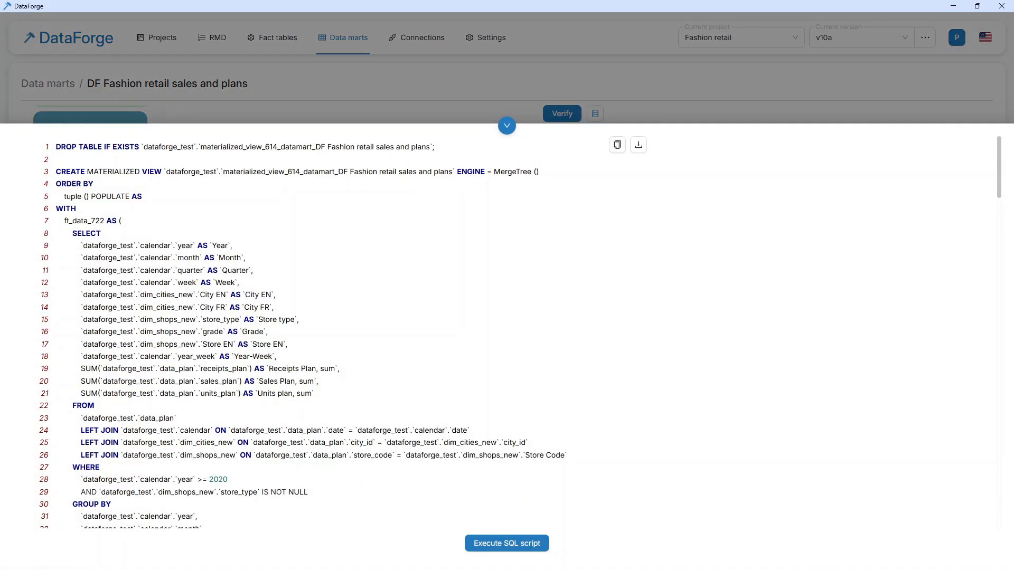
pyautogui.scroll(-9, 294, 343)
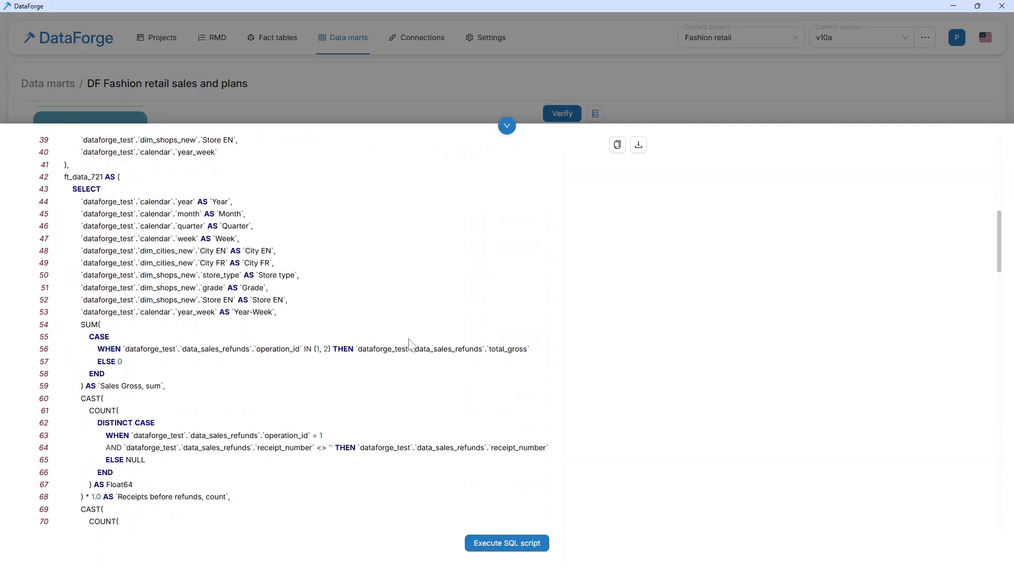
pyautogui.moveTo(289, 349); pyautogui.dragTo(330, 349)
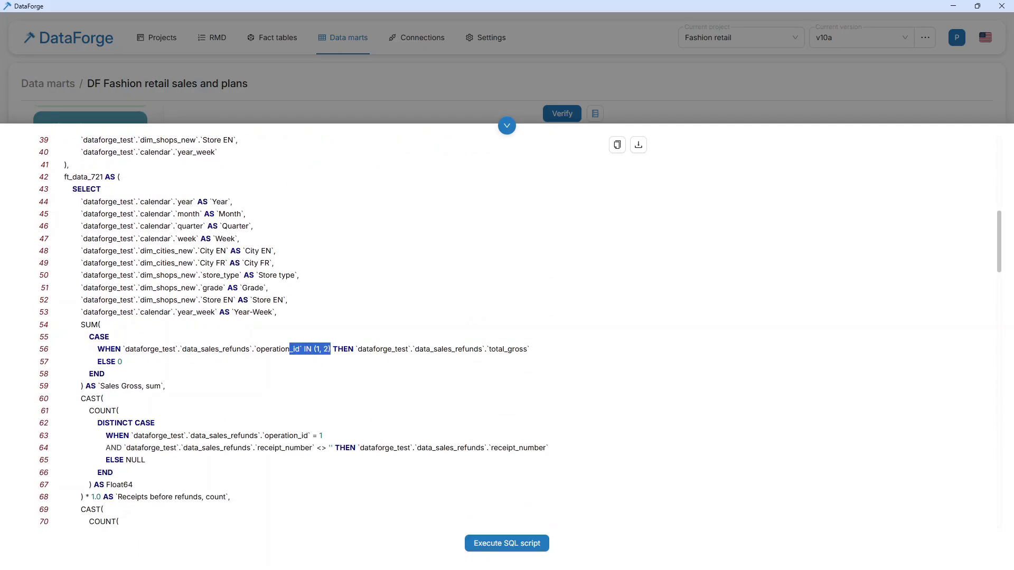
pyautogui.click(330, 349)
pyautogui.click(475, 543)
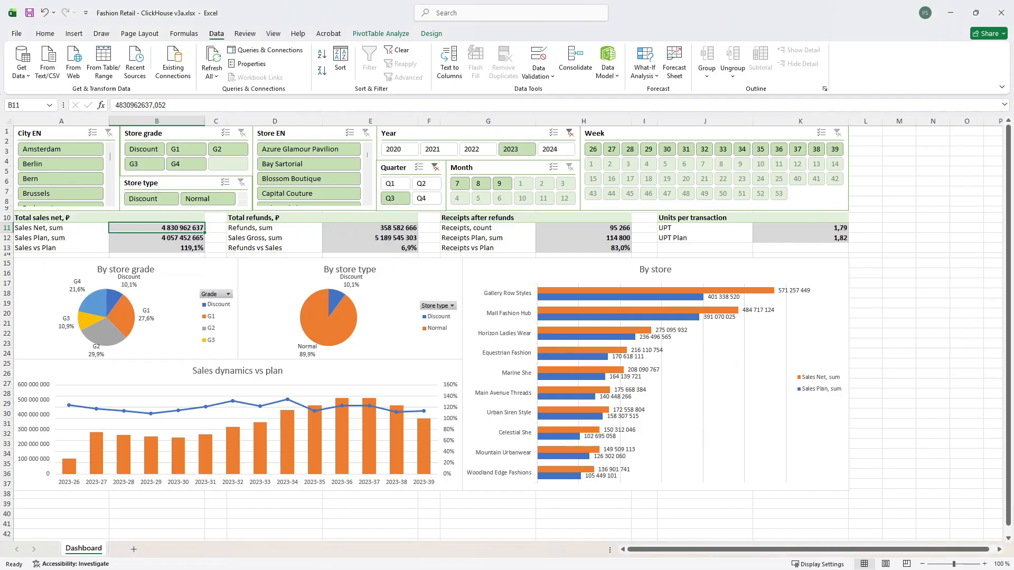
# - Refresh all data in the Excel Fashion Retail dashboard and switch to the Power BI report
pyautogui.click(212, 60)
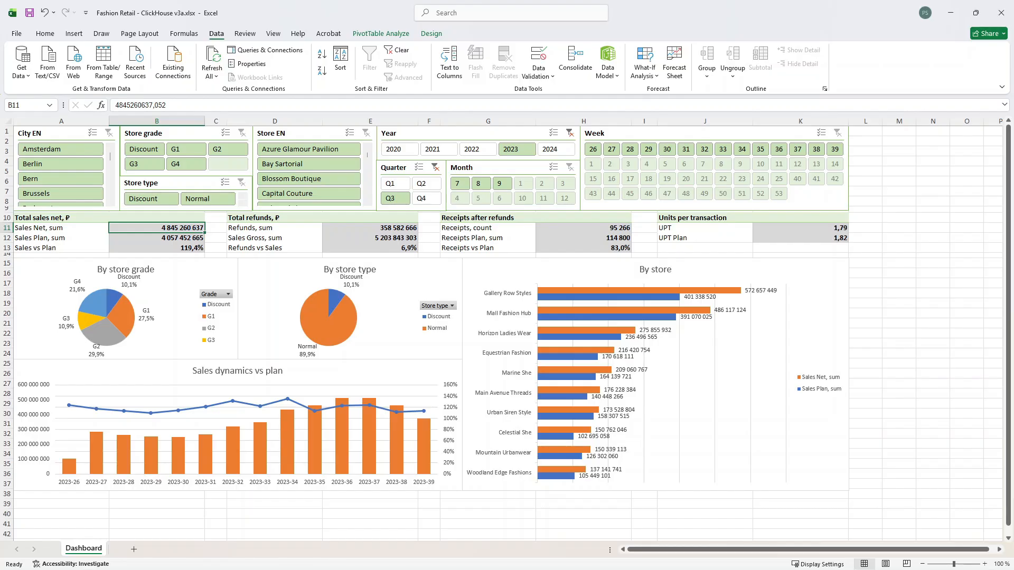
pyautogui.hotkey('alt', 'Tab')
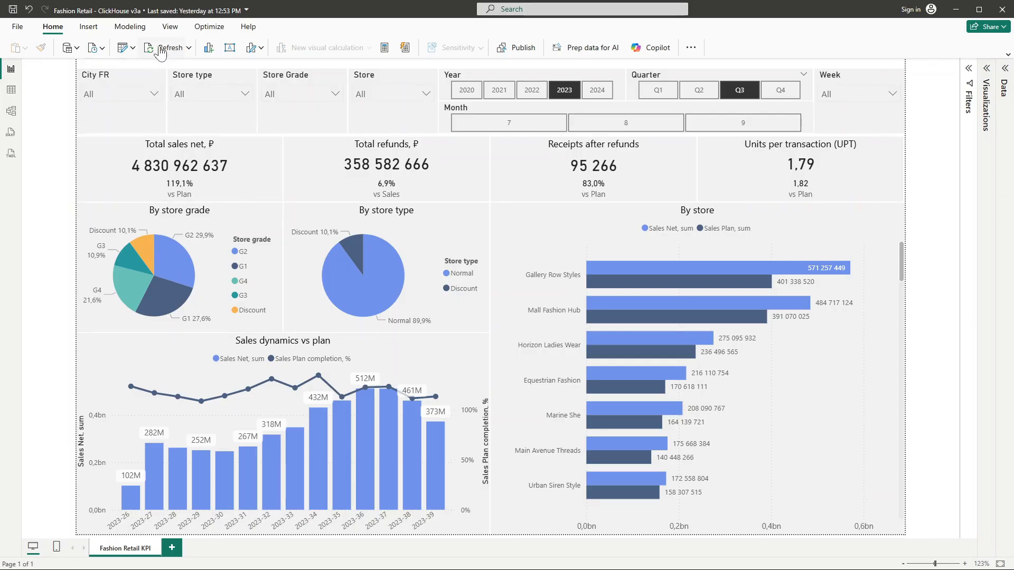